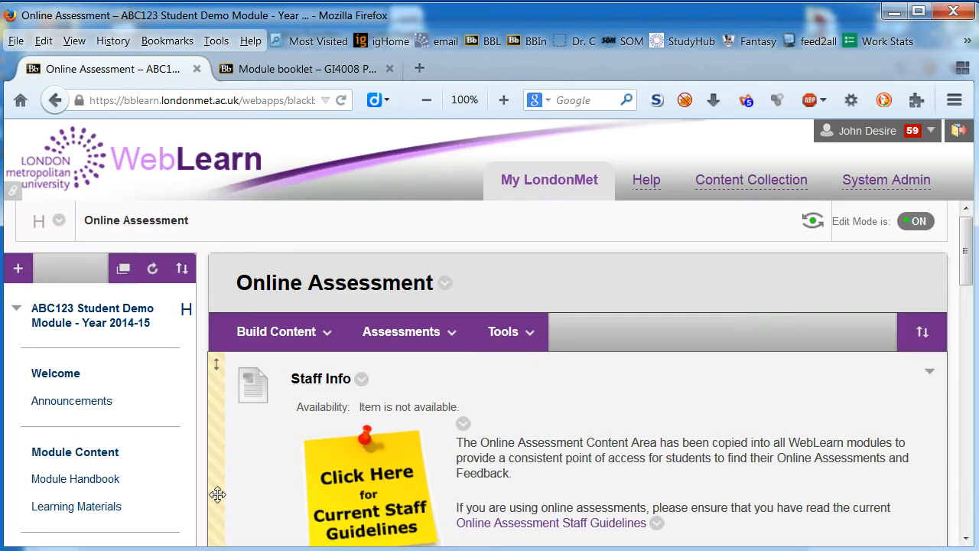
- Open the assignment set-up details for the GI4008 Politics and Government module through its Assessment Manager (LMU) tool
click(264, 68)
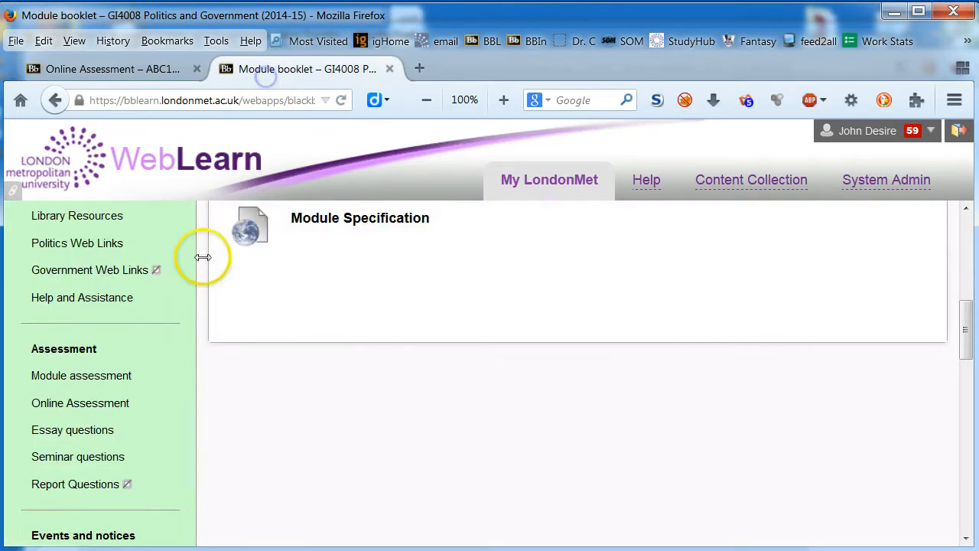
scroll(184, 344, down, 3)
scroll(171, 379, down, 5)
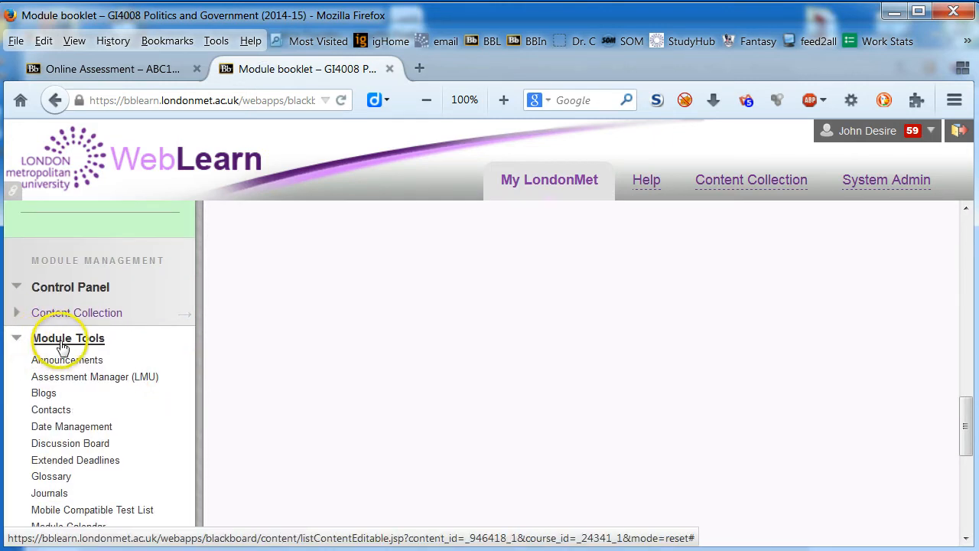
click(71, 380)
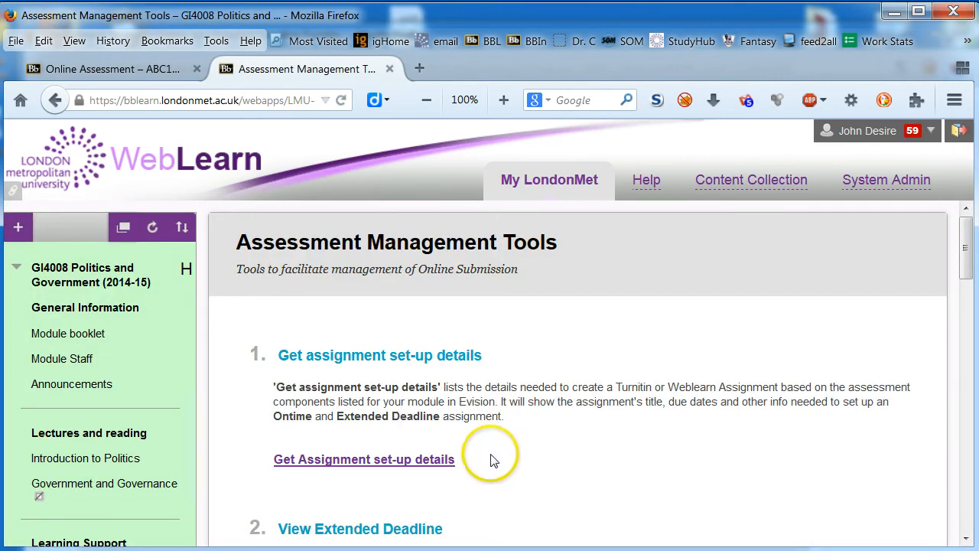
click(366, 462)
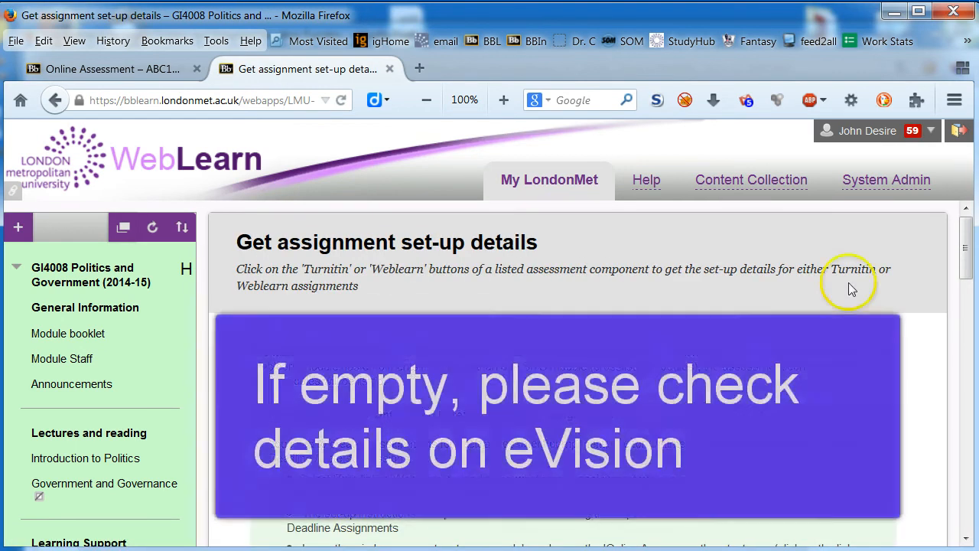
drag(958, 254, 973, 375)
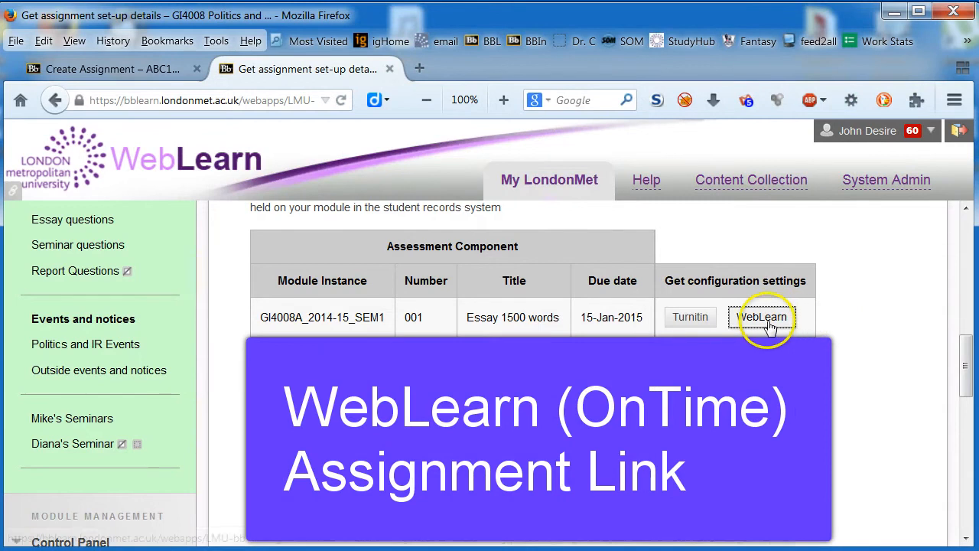
- Open the WebLearn configuration settings for the 001 Essay 1500 words component, enlarge their window and review the Ontime and Extended Deadline values
click(769, 325)
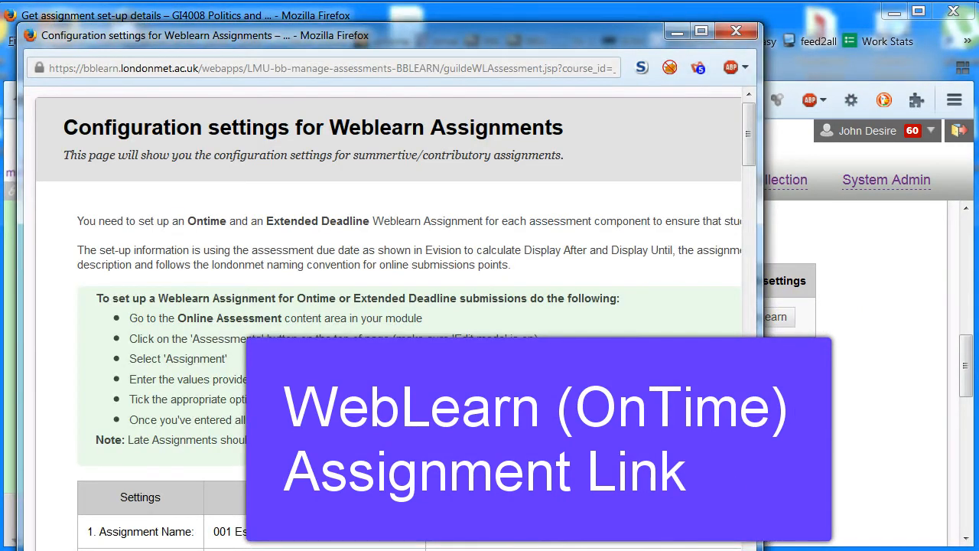
drag(761, 550, 971, 543)
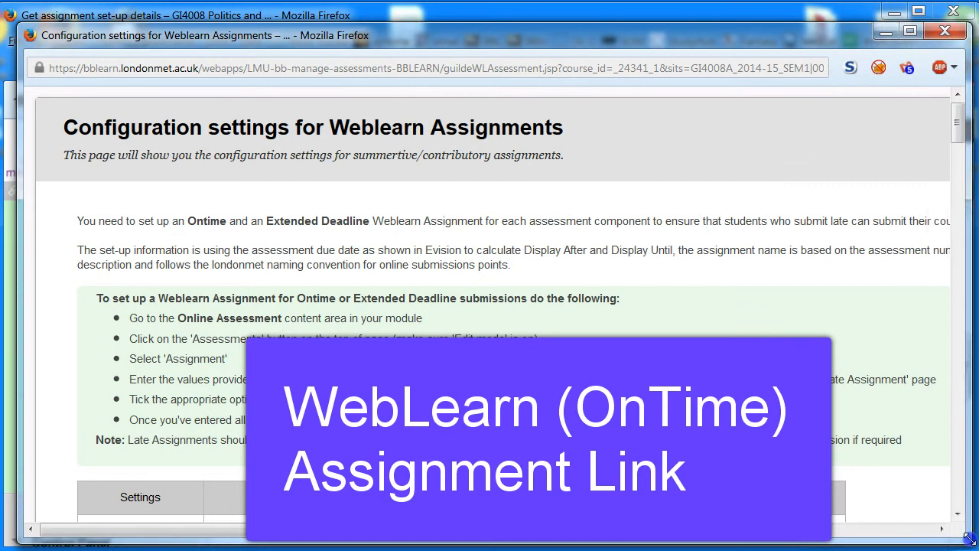
drag(955, 122, 953, 170)
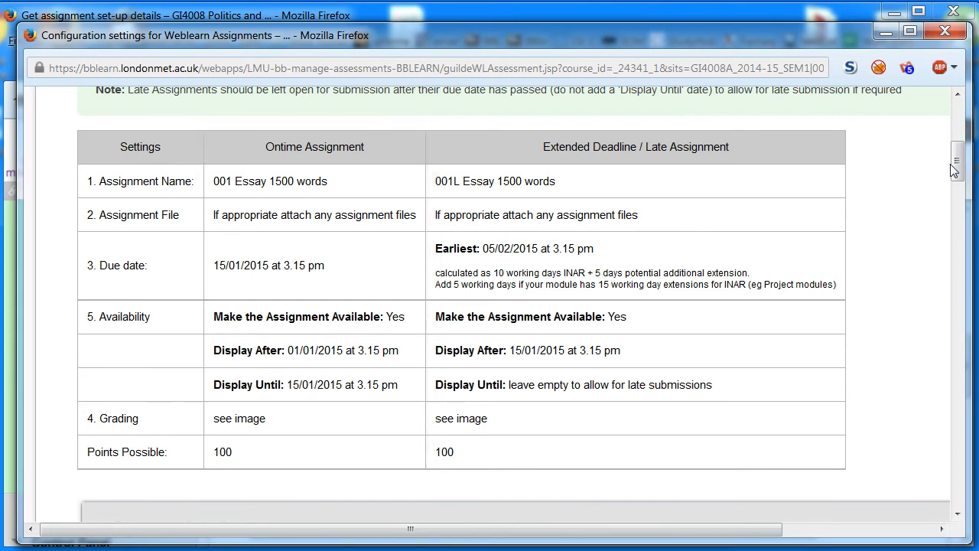
mouse_move(955, 165)
mouse_down()
mouse_move(962, 442)
mouse_move(961, 170)
mouse_up()
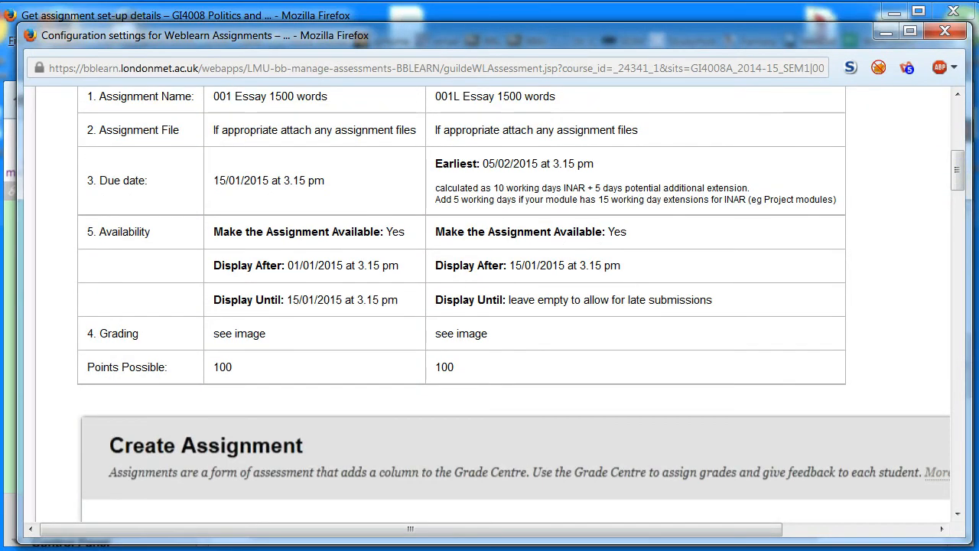
- Return to the ABC123 Student Demo Module and start a new Assignment in its Online Assessment area
click(48, 15)
click(99, 69)
scroll(225, 431, up, 4)
scroll(224, 431, up, 5)
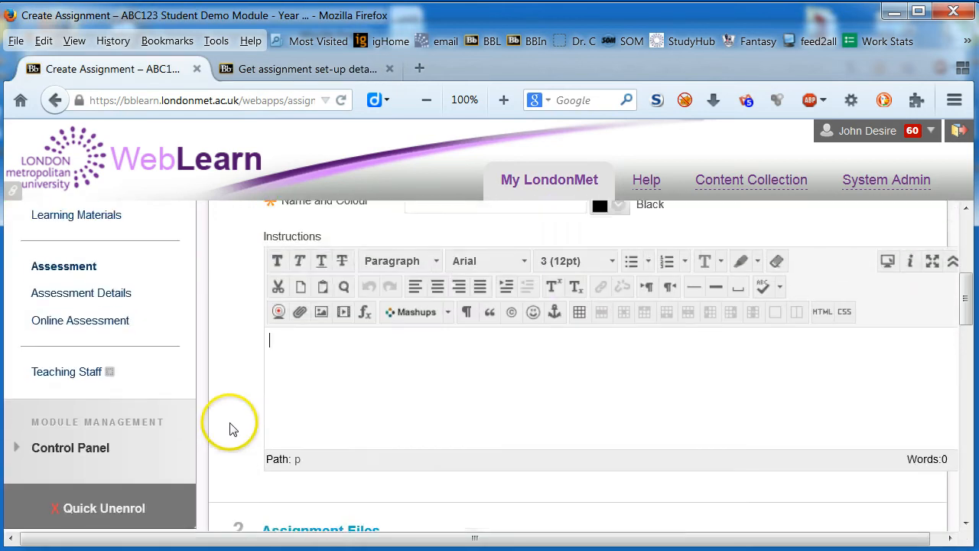
click(100, 475)
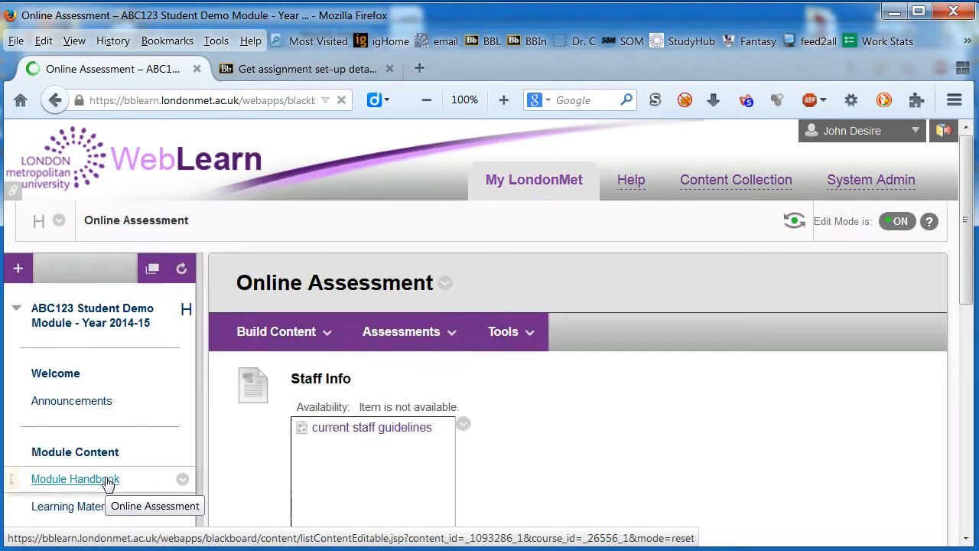
click(403, 331)
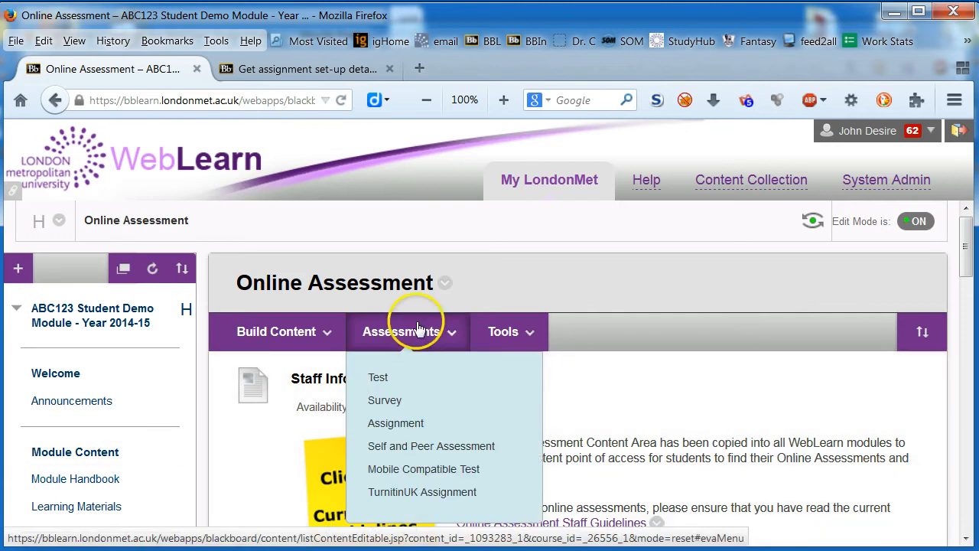
click(399, 426)
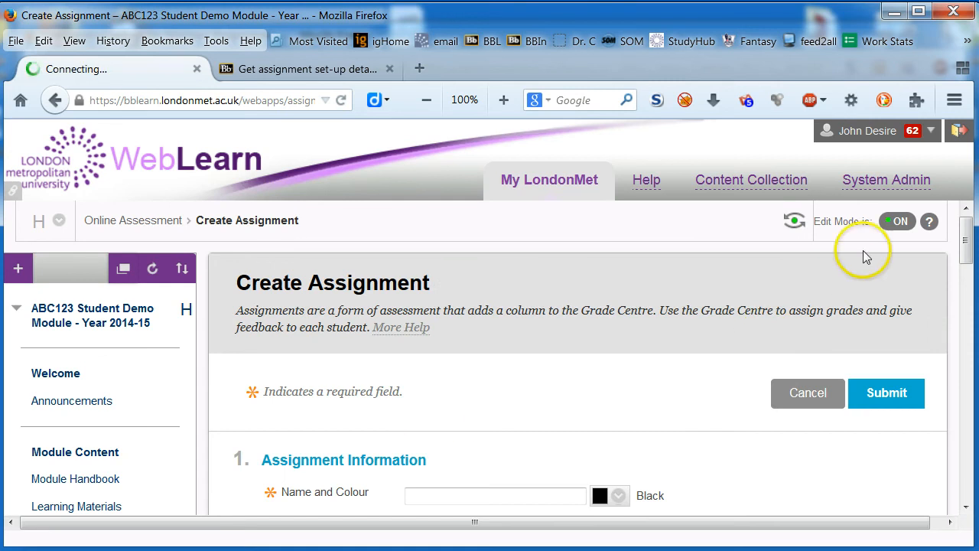
- Copy the Ontime assignment name "001 Essay 1500 words" from the configuration settings into the new assignment's name
drag(966, 238, 966, 283)
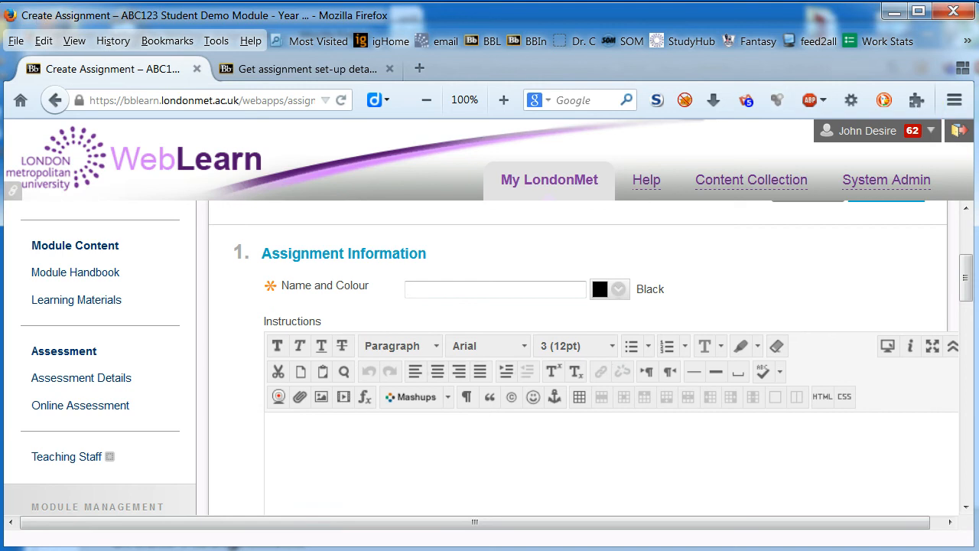
click(978, 176)
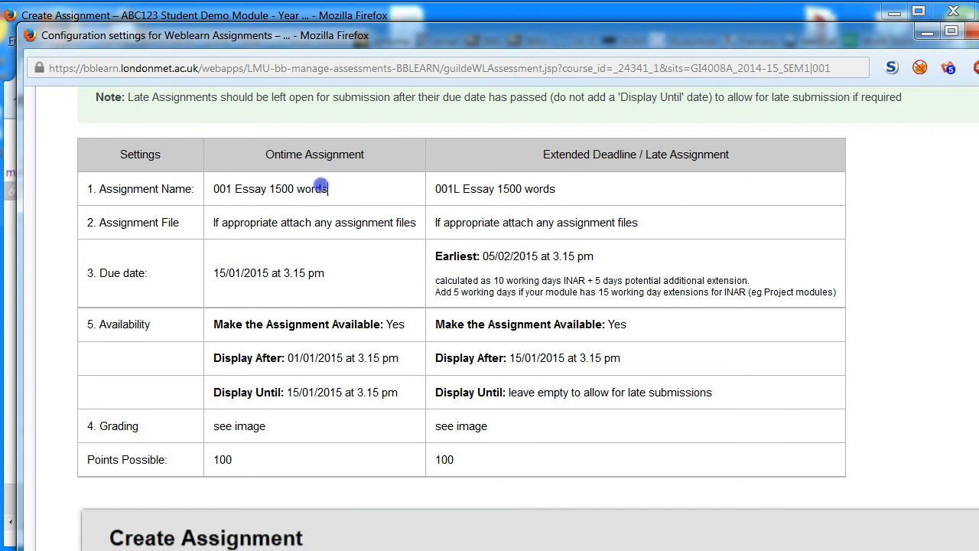
drag(332, 189, 212, 189)
key(ctrl+c)
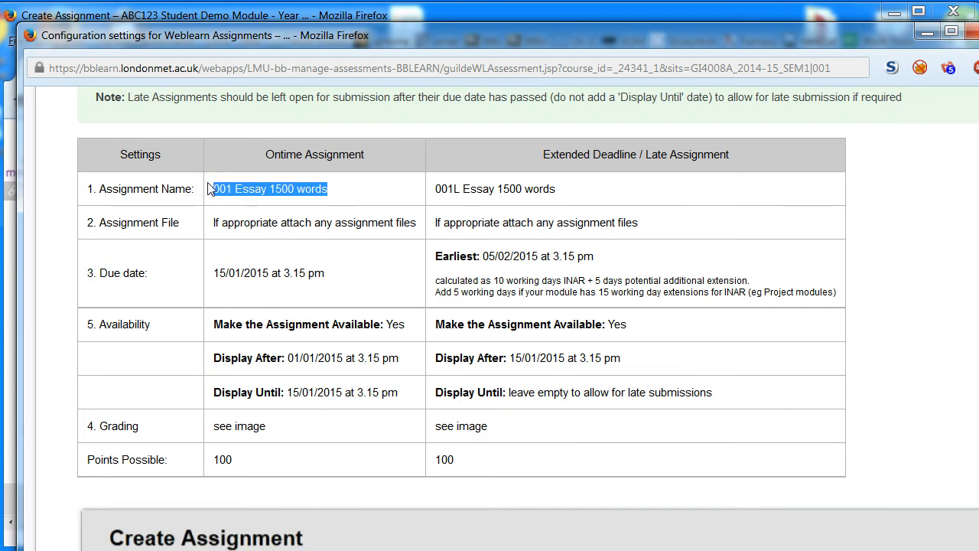
click(386, 17)
click(445, 291)
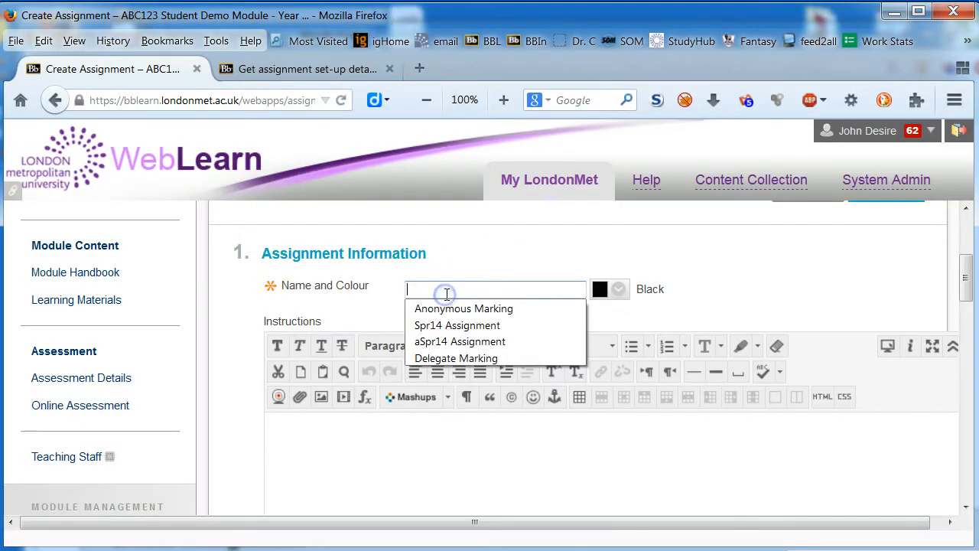
key(ctrl+v)
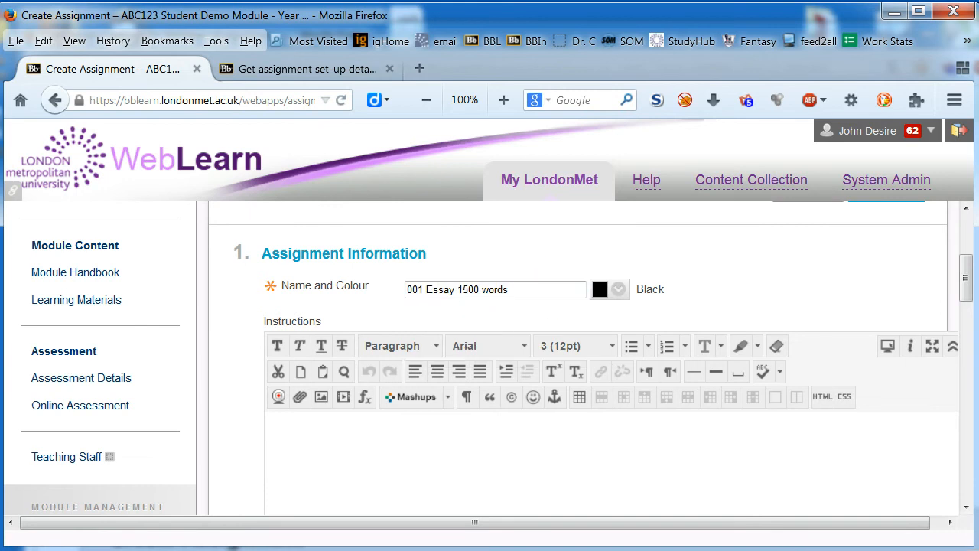
- Enter five lines of assignment instructions covering the deadline, contribution to the overall assignment, single submission, queries before the due date and Online Submission Help
click(487, 456)
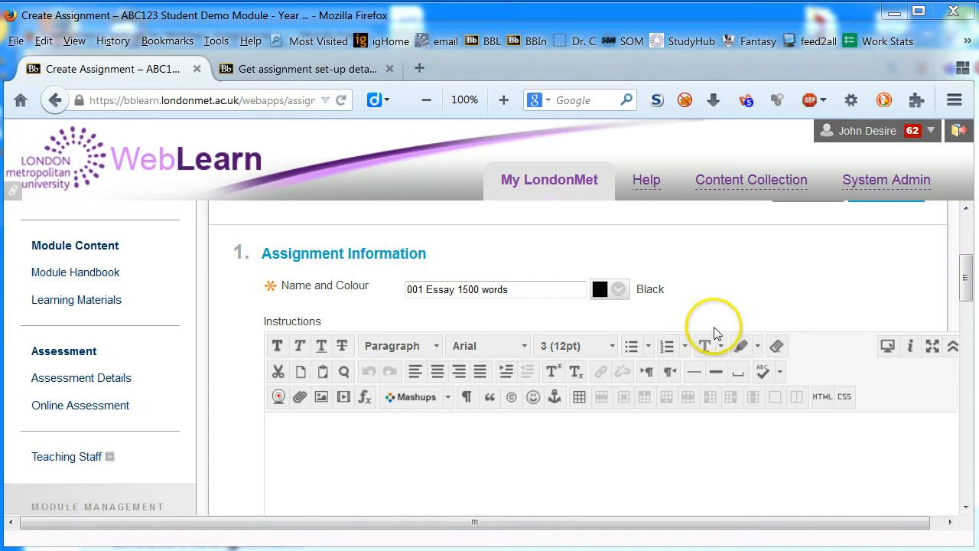
click(485, 431)
text(- The deadline for this assignment is 'date' 'time' - This contributes ? Towards the overall assignment - You can only submit once to this link - Any queries MUST be raised BEFORE the due date - Please refer to the student organisation 'Online Submission Help' for more information)
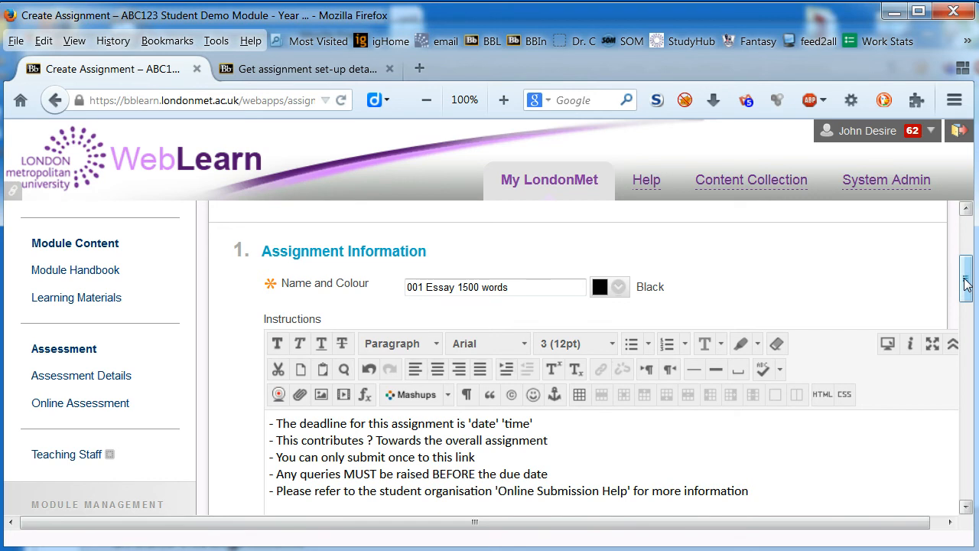
- View the computer and Content Collection file browsers for attaching assignment files, without choosing a file
drag(966, 284, 966, 344)
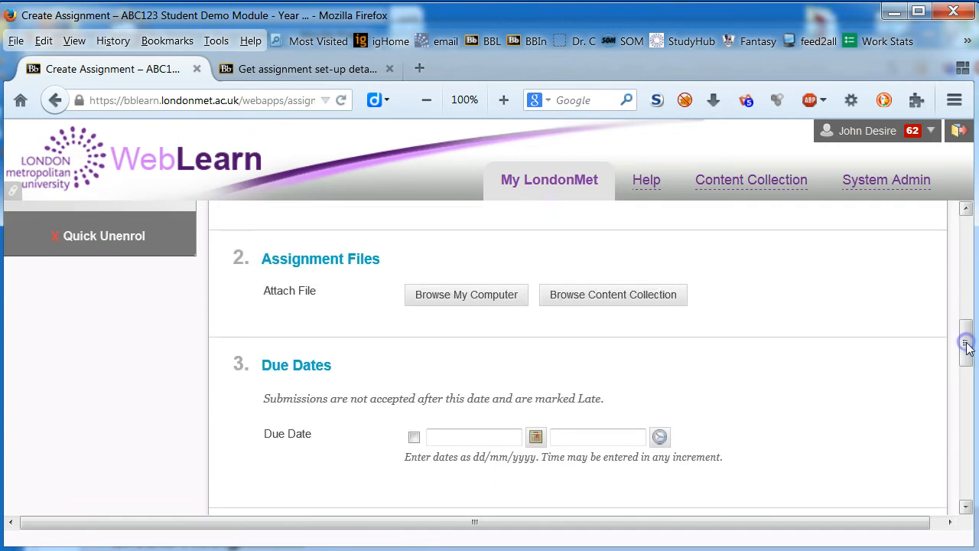
click(483, 299)
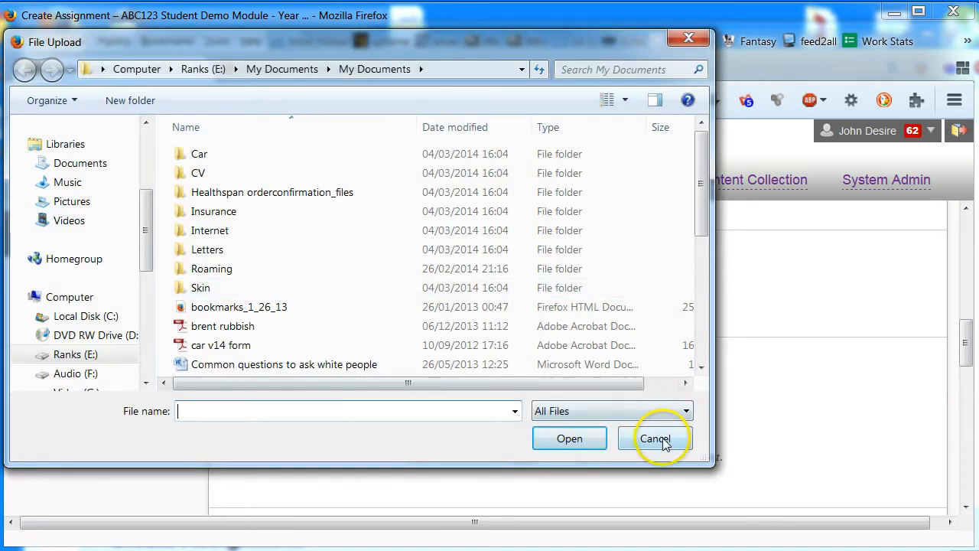
click(656, 438)
click(603, 297)
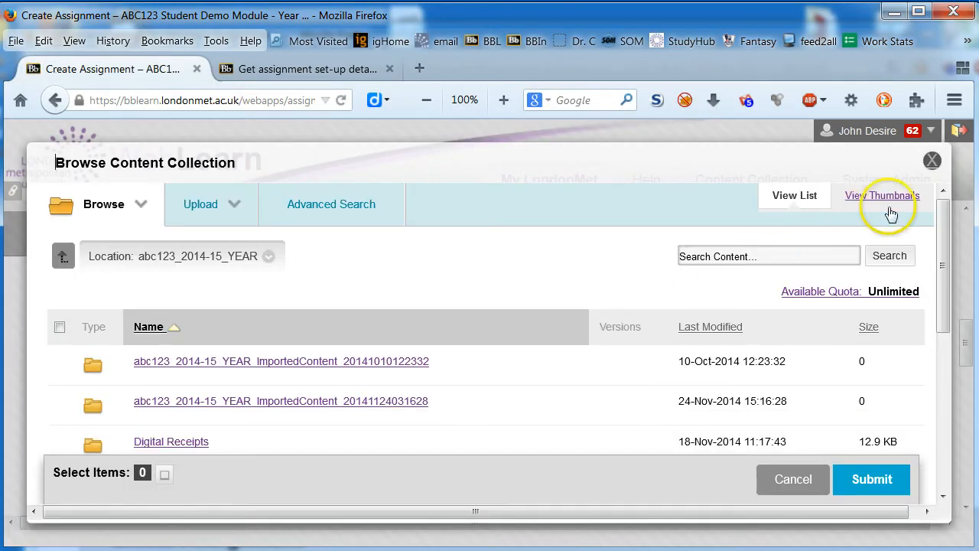
click(931, 161)
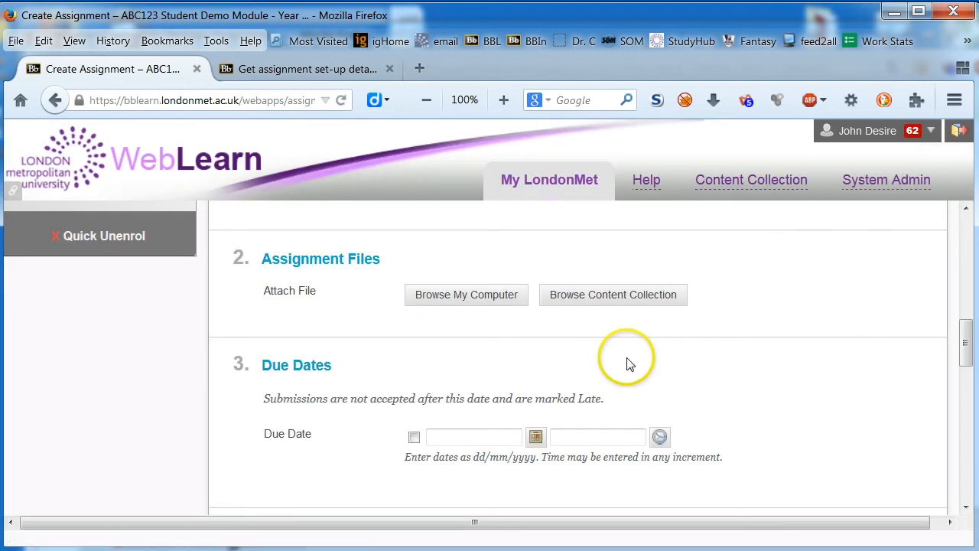
- Check the Ontime due date in the configuration settings and set the assignment's due date to 15/01/2016
scroll(628, 363, down, 2)
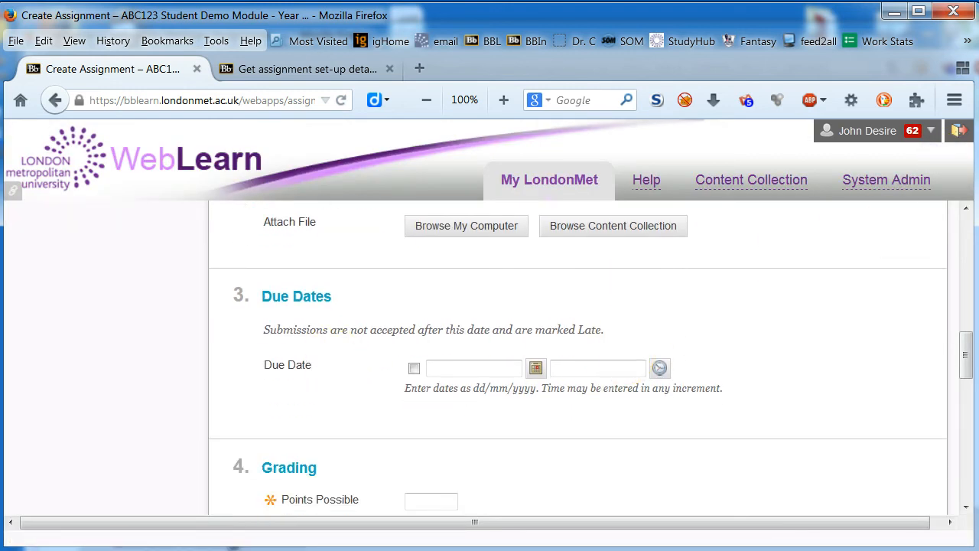
key(alt+Tab)
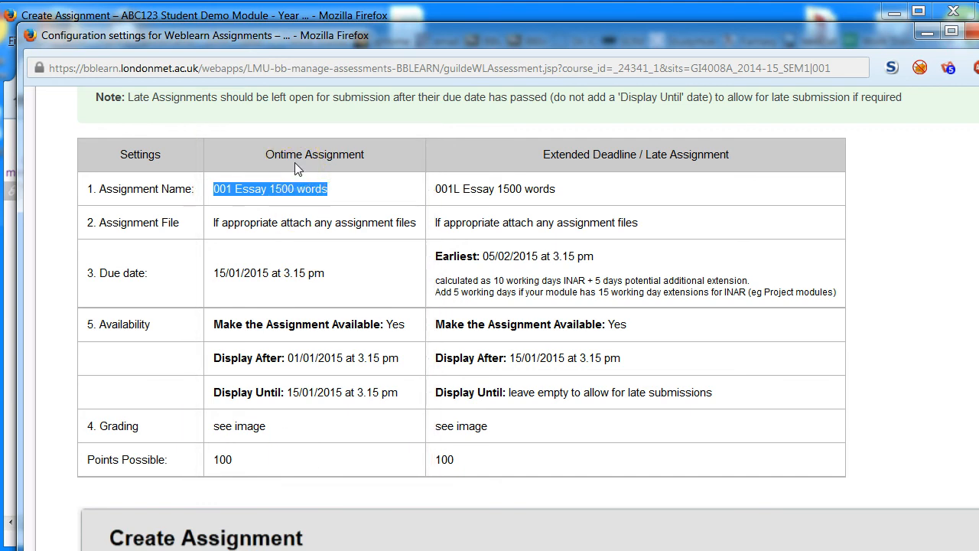
click(243, 17)
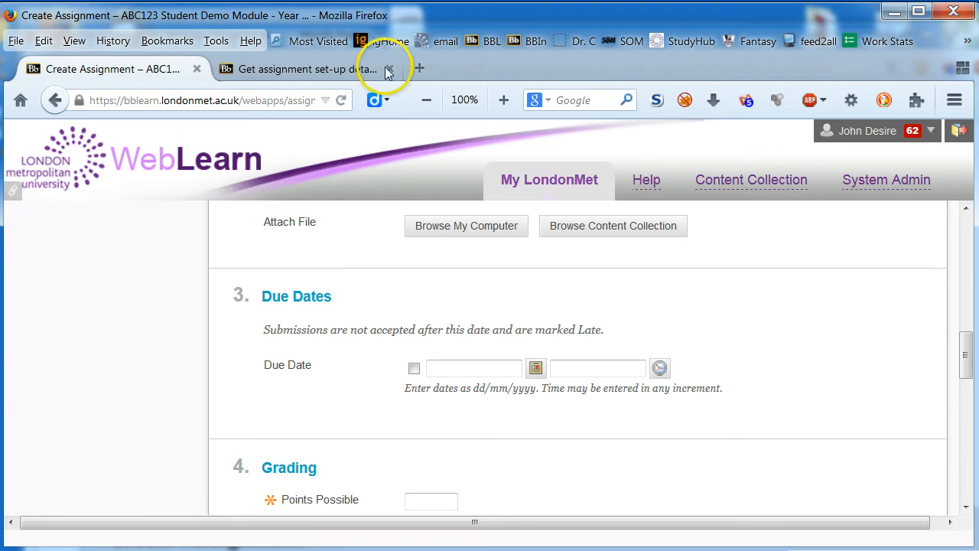
click(535, 367)
click(697, 401)
click(697, 402)
click(541, 391)
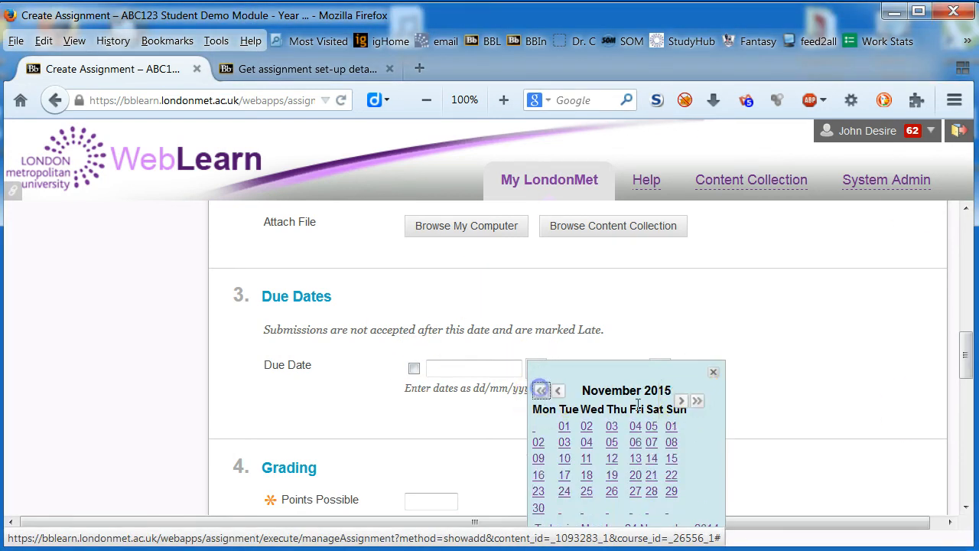
click(681, 401)
click(681, 400)
click(634, 458)
- Set the assignment's Points Possible to 100 under Grading
scroll(629, 446, down, 3)
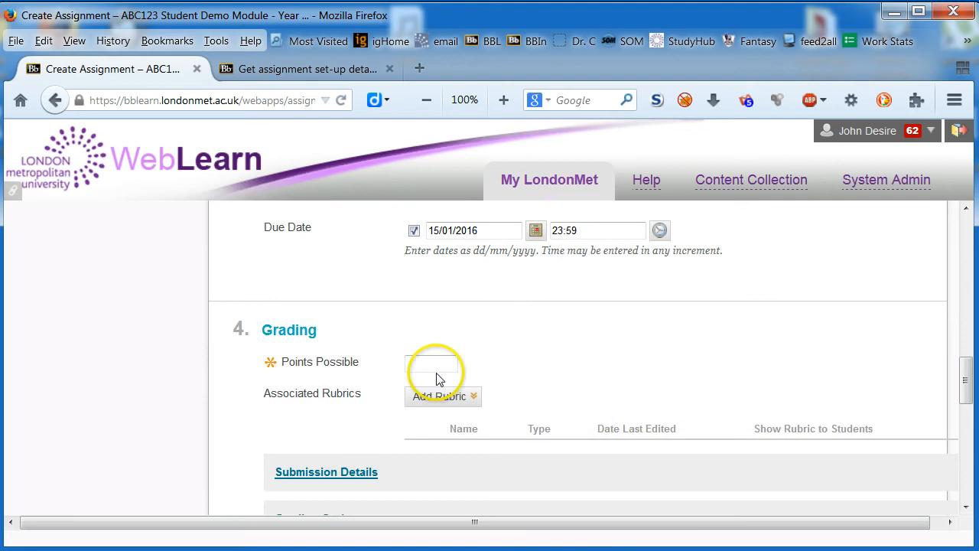
click(431, 361)
text(100)
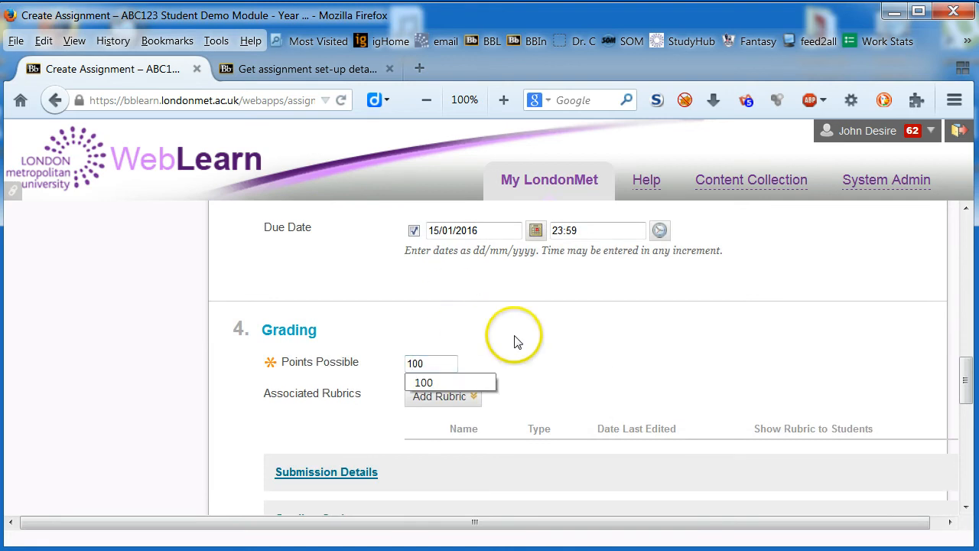
click(597, 354)
- View the available options for adding an associated rubric, without picking one
scroll(595, 356, down, 2)
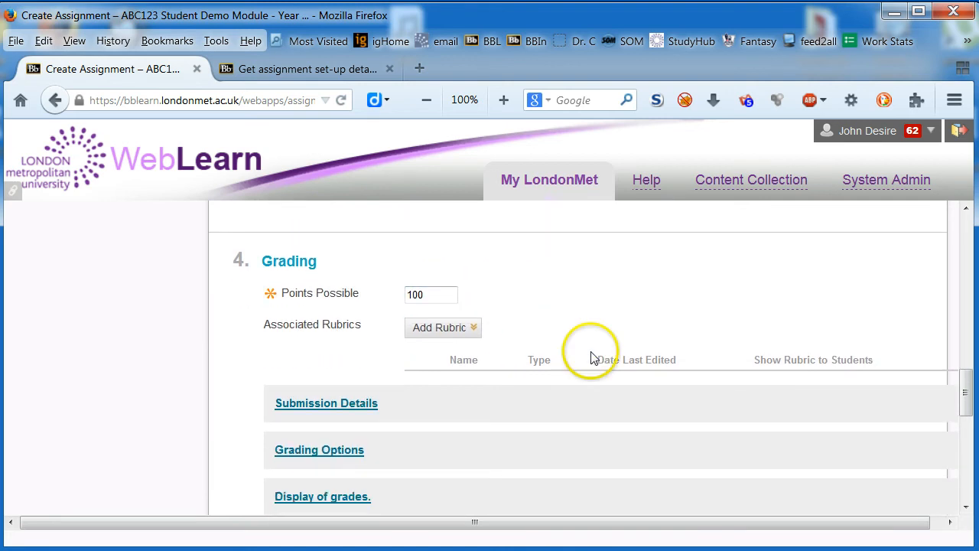
click(474, 331)
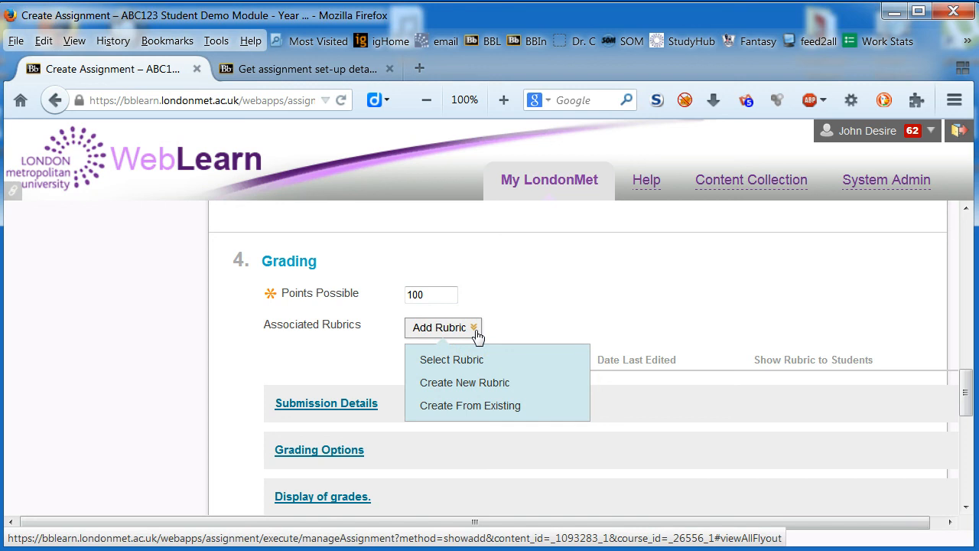
click(525, 325)
- Expand the Submission Details section of the assignment's grading settings
scroll(525, 325, down, 2)
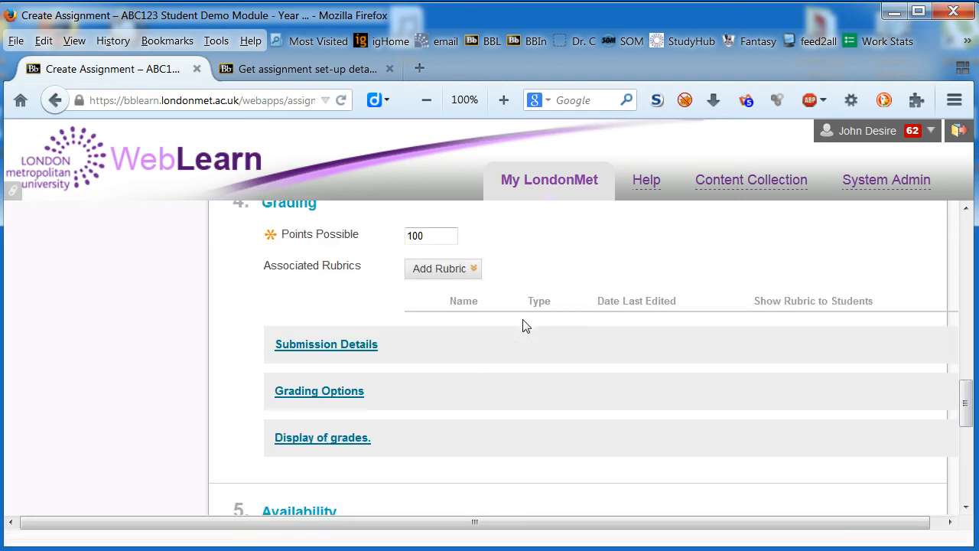
scroll(524, 326, down, 2)
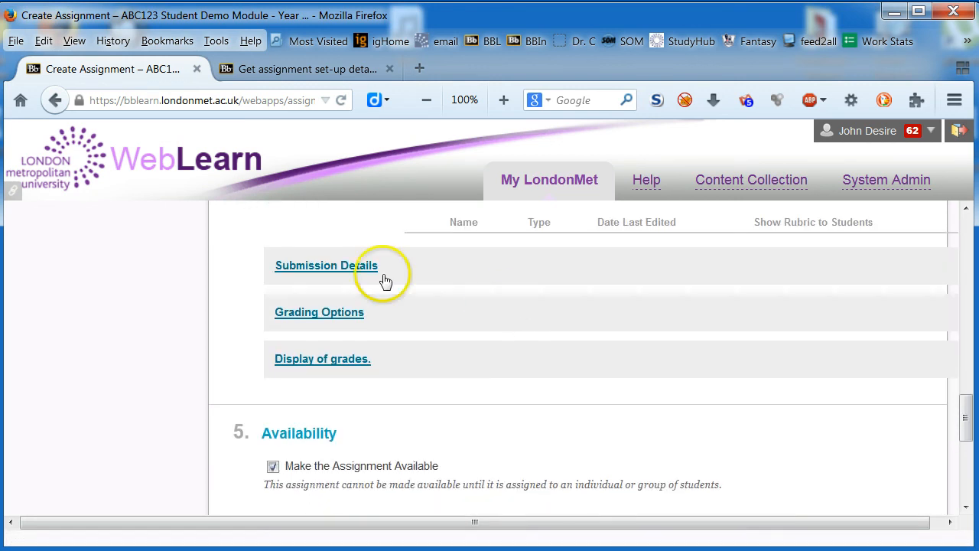
click(313, 266)
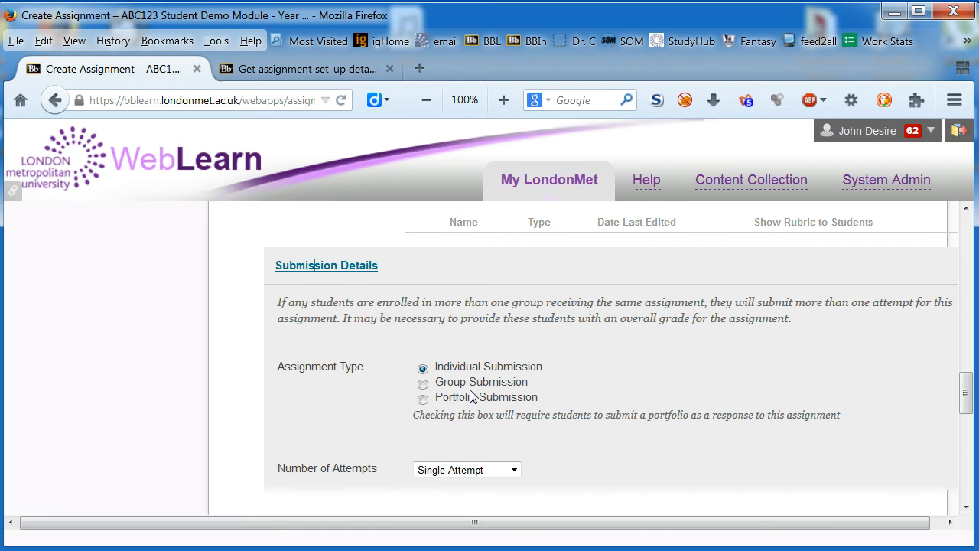
- Expand the Grading Options section and review the anonymous and delegated marking options
scroll(471, 394, down, 3)
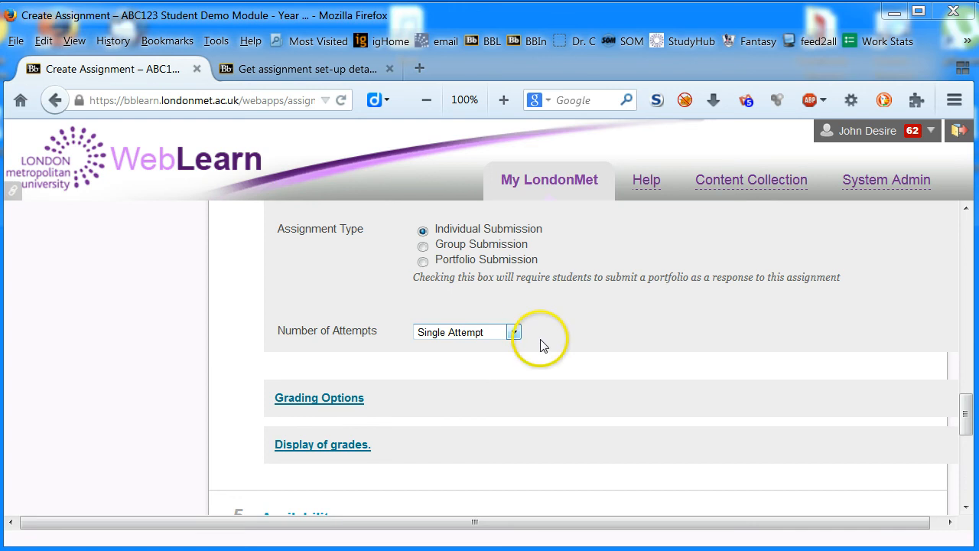
click(330, 399)
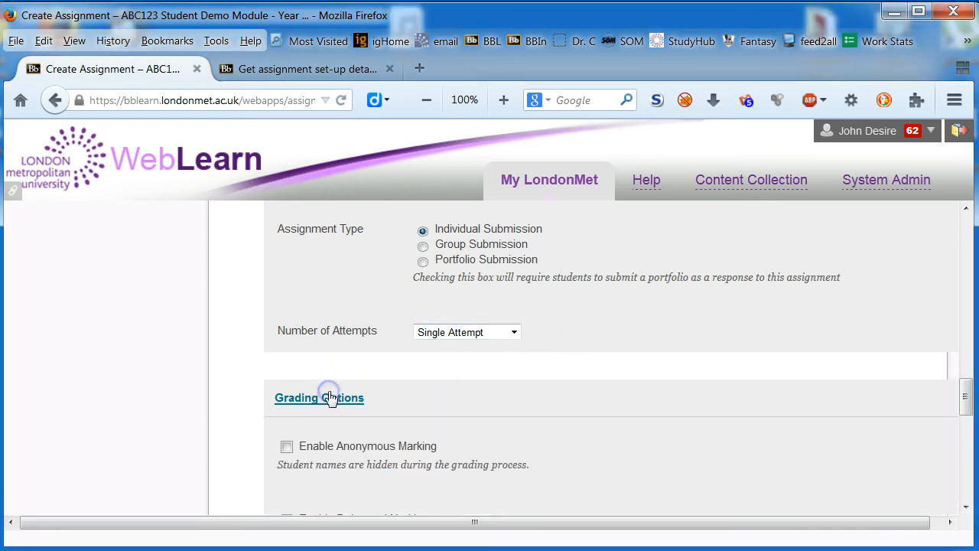
drag(965, 375, 966, 415)
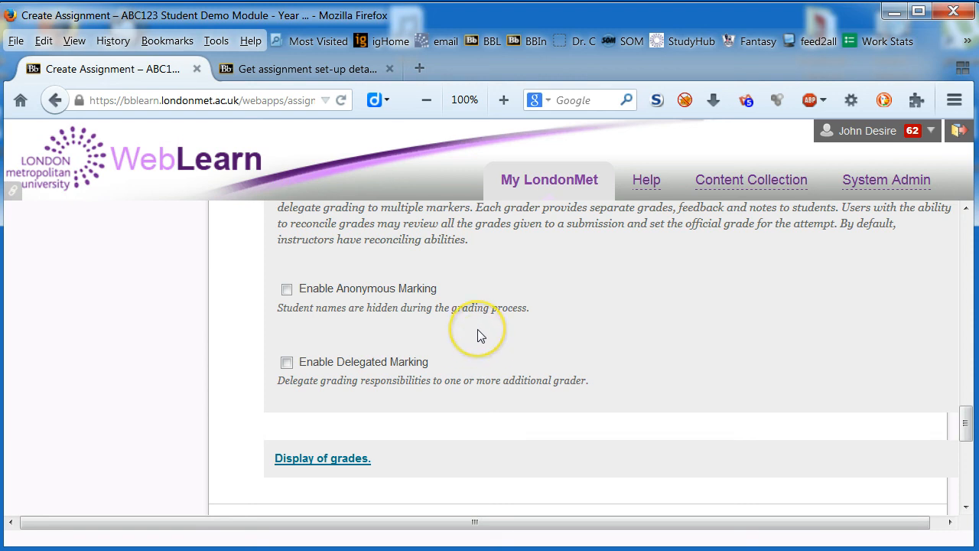
- Expand the Display of grades section and set the primary display to Letter and the secondary display to Score
scroll(477, 329, down, 3)
click(302, 323)
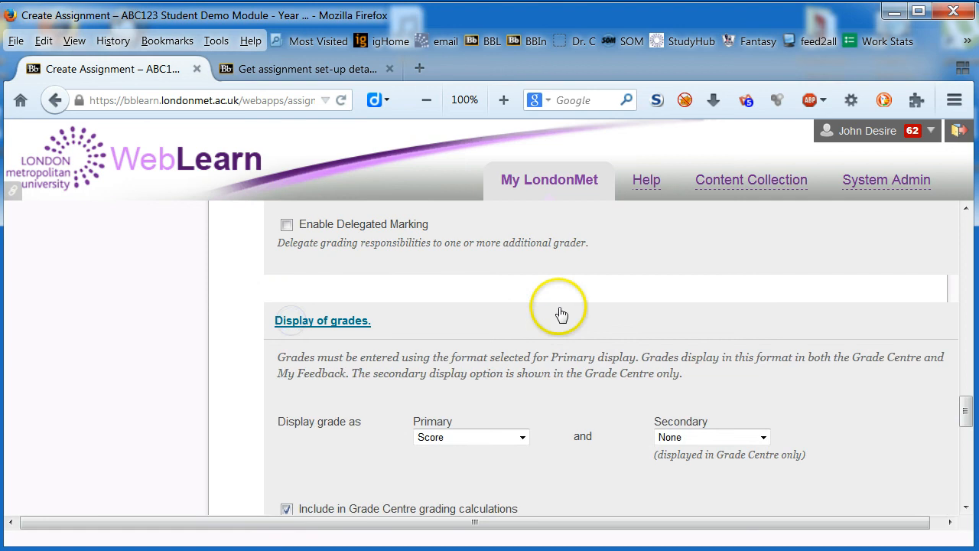
scroll(559, 313, down, 3)
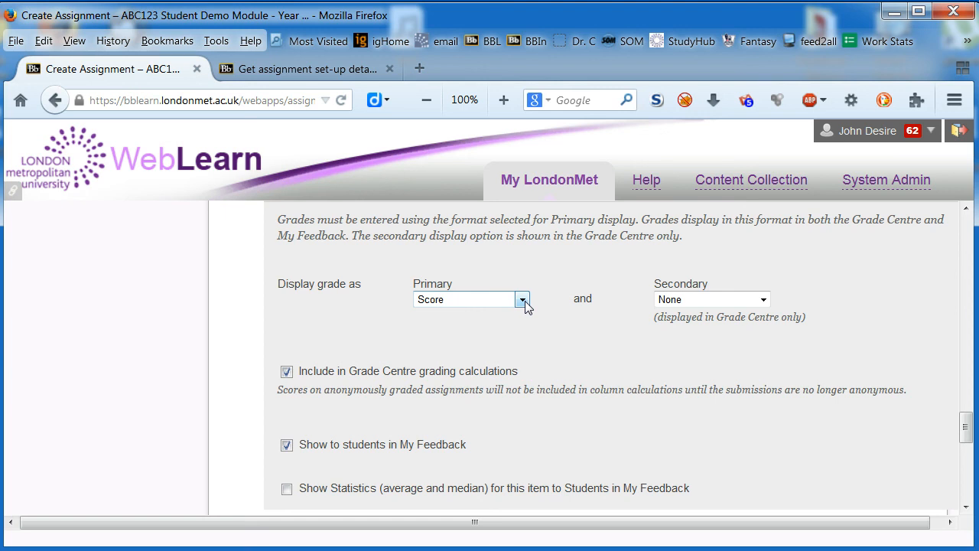
click(525, 303)
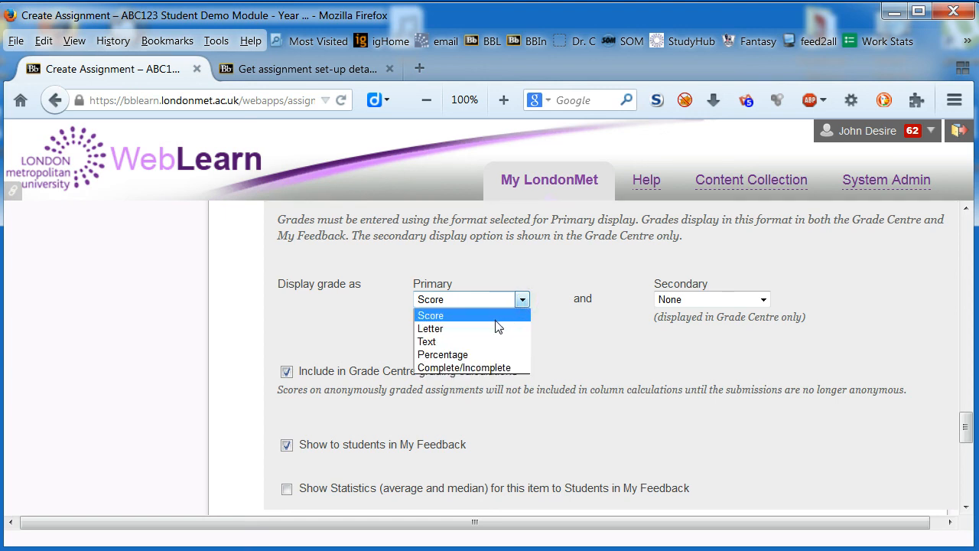
click(494, 328)
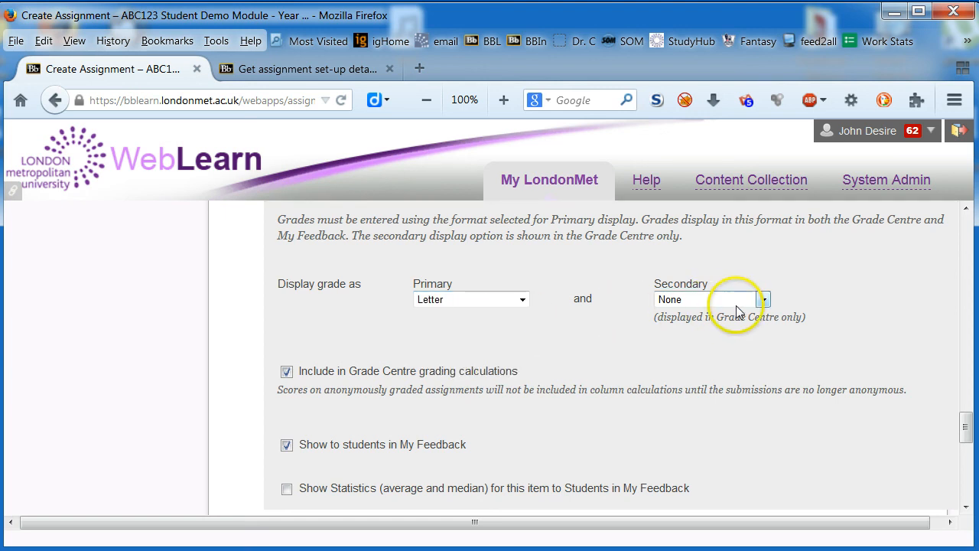
click(764, 299)
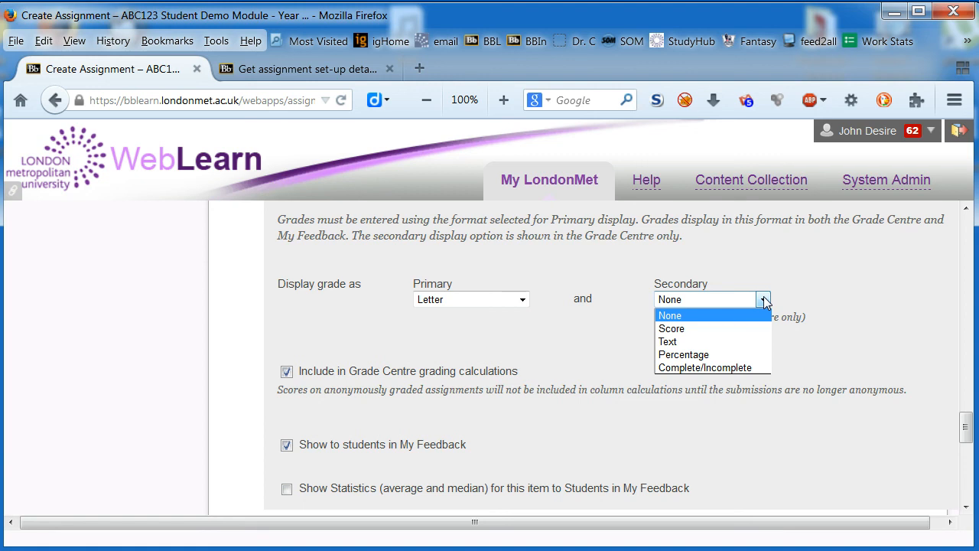
click(742, 328)
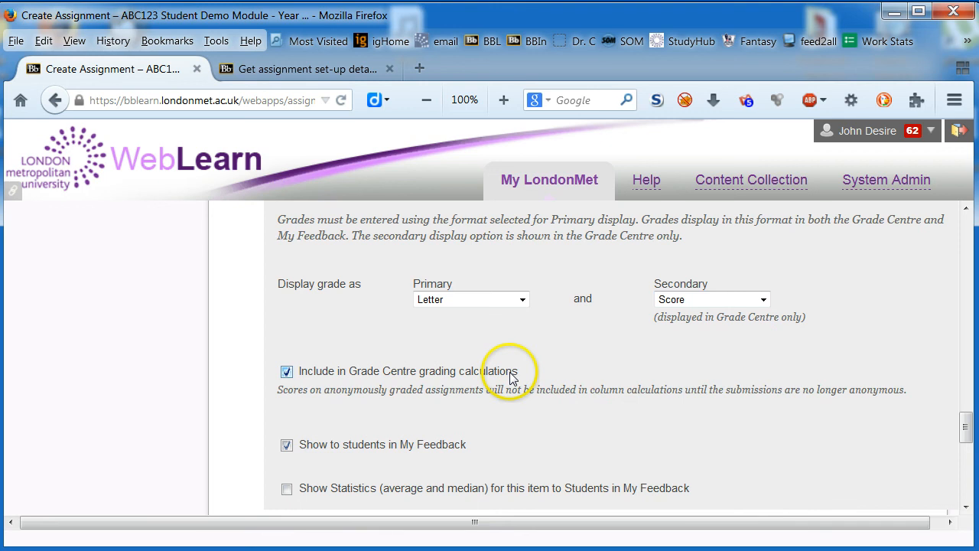
- Exclude the assignment from Grade Centre grading calculations and keep the option to show statistics to students turned off
scroll(509, 374, down, 2)
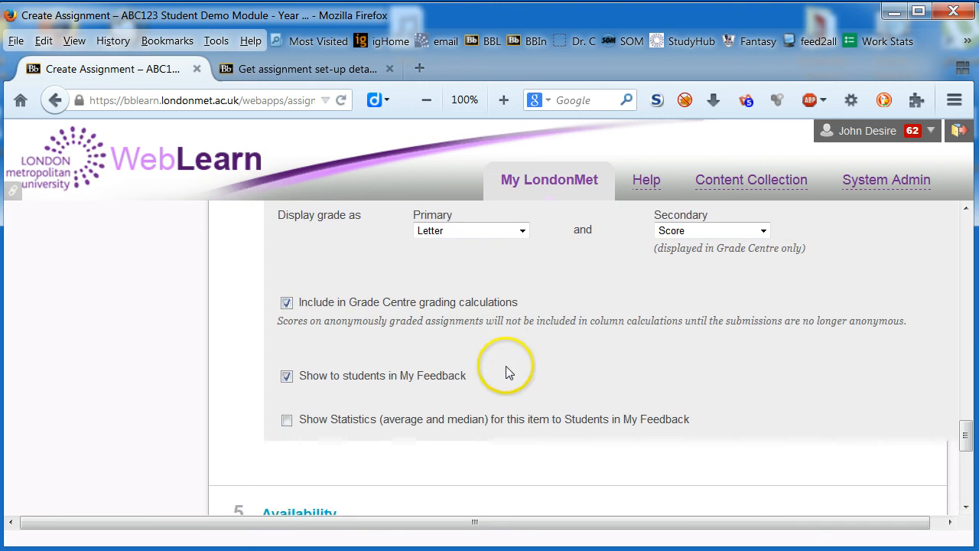
click(286, 305)
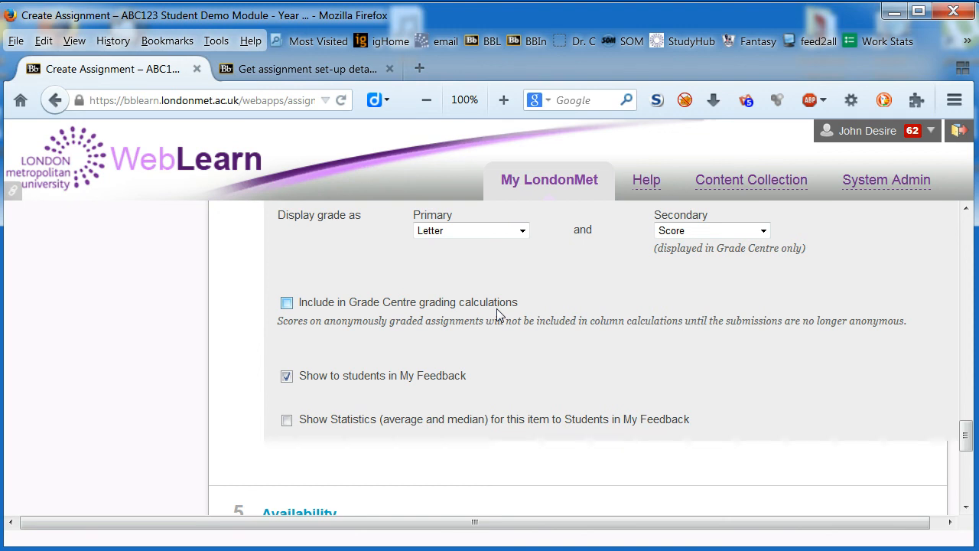
scroll(496, 308, down, 2)
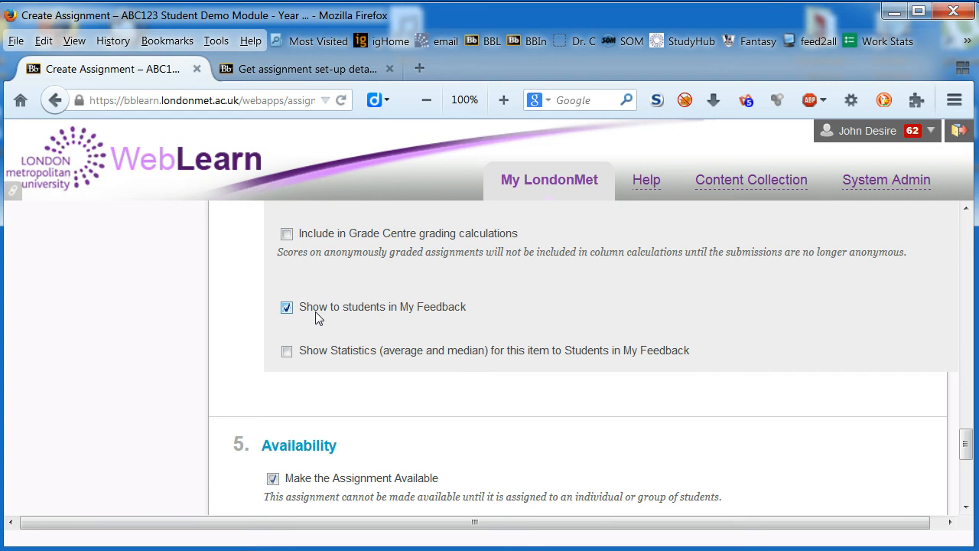
scroll(315, 312, down, 1)
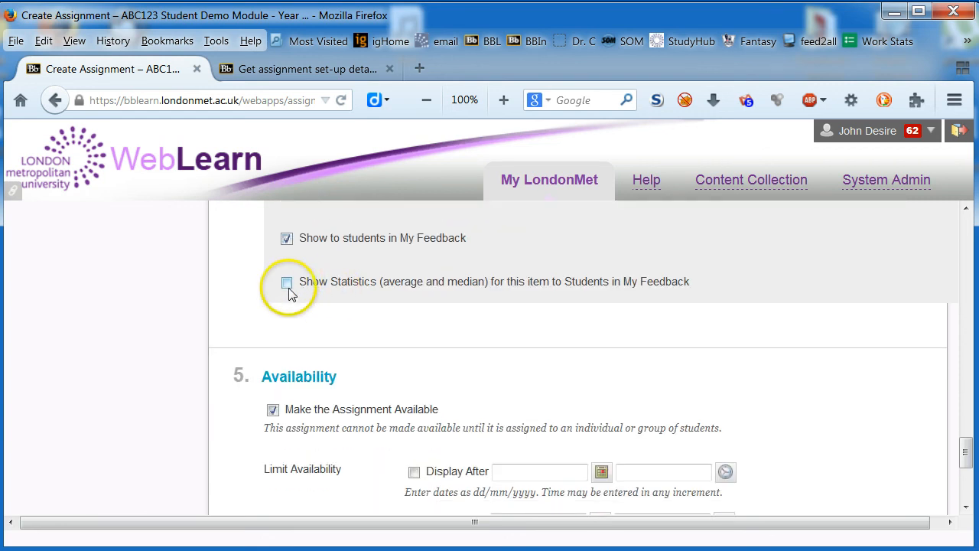
click(288, 282)
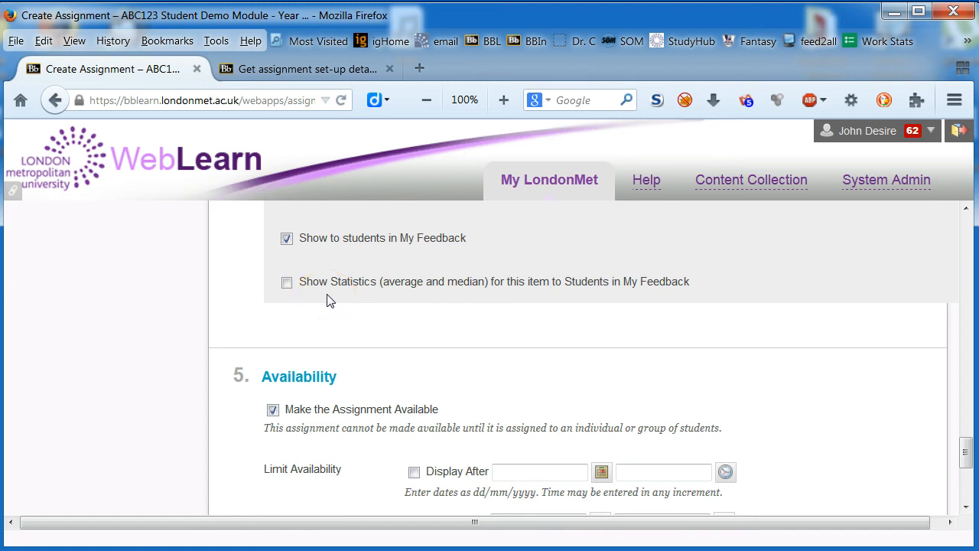
- Check the Ontime availability dates in the configuration settings and enable Display After with the date 15/01/2016
scroll(328, 294, down, 2)
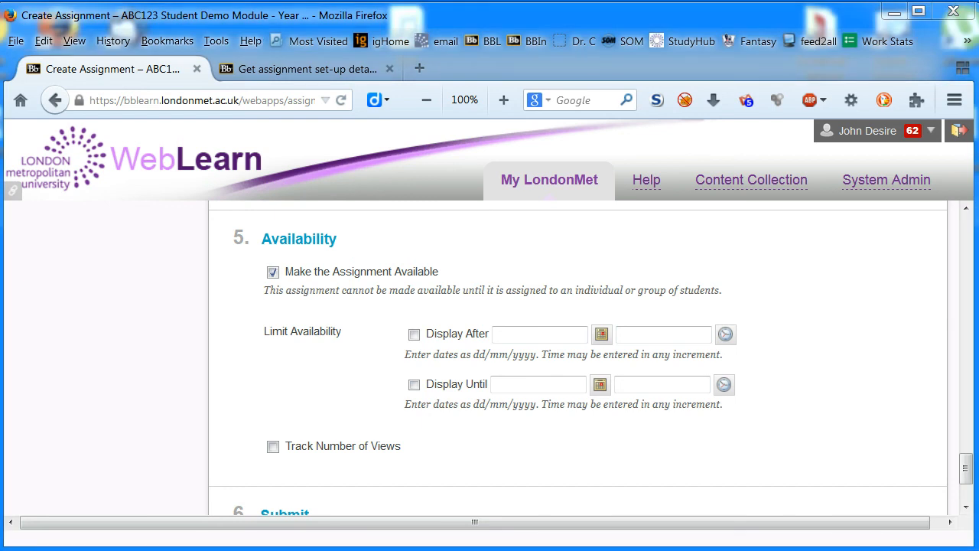
drag(978, 60, 665, 55)
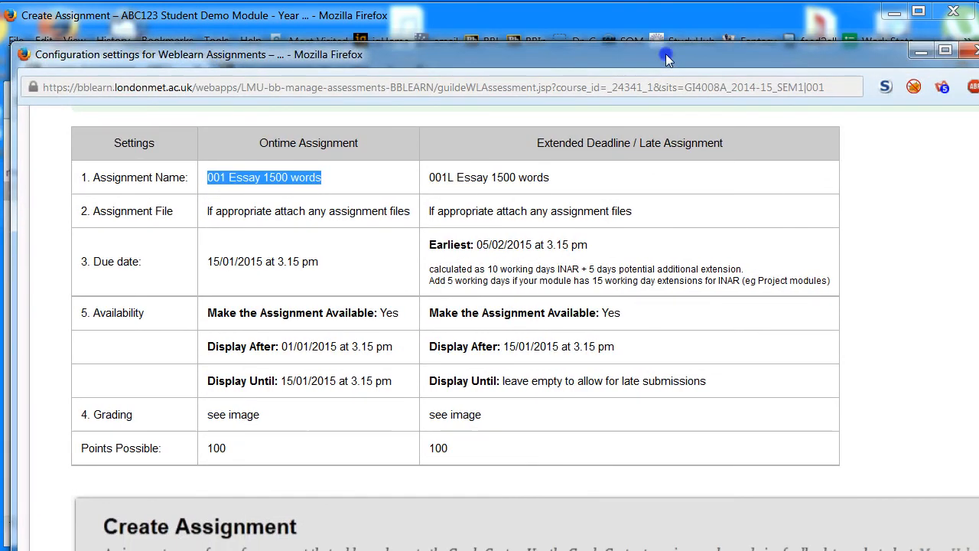
drag(666, 54, 978, 96)
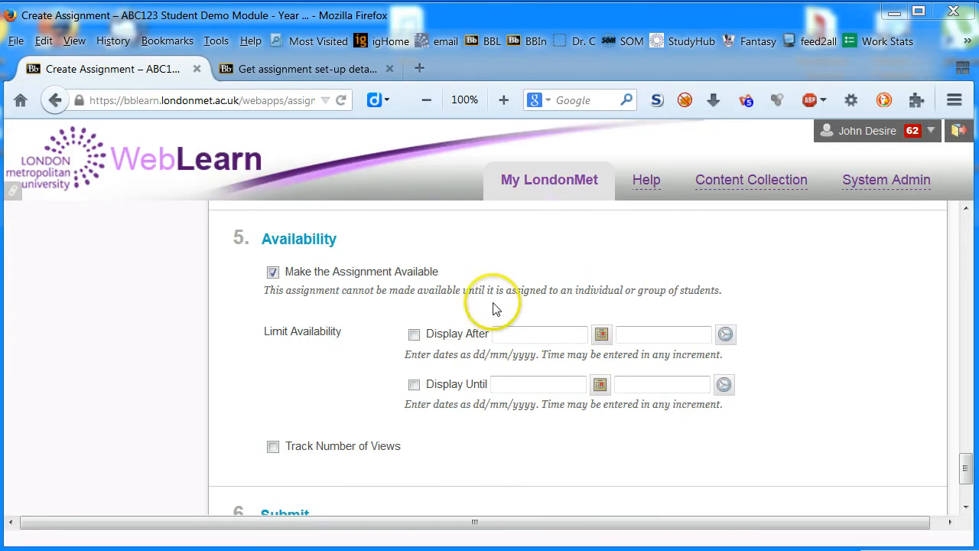
click(415, 336)
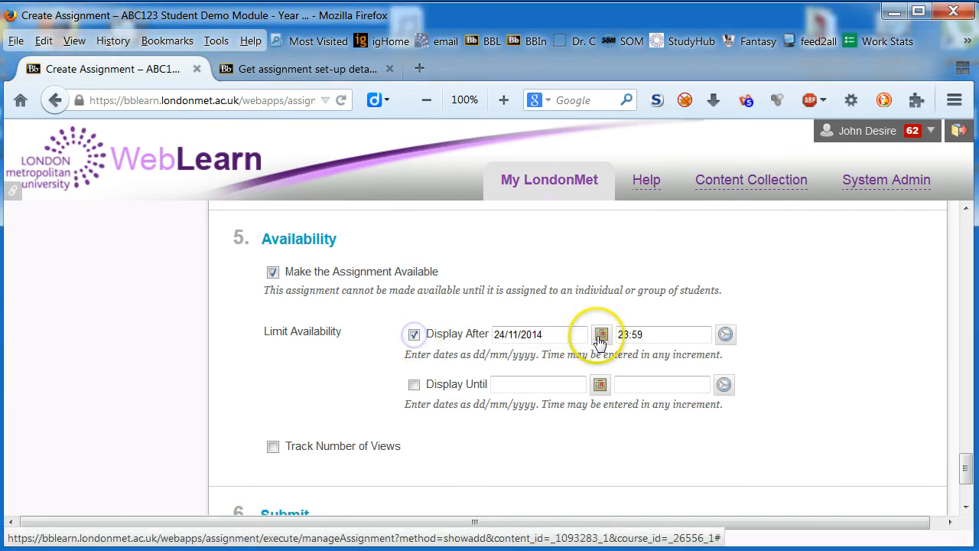
click(601, 334)
click(762, 368)
click(744, 368)
click(701, 426)
- Set the Display After time to 15:15 and correct its date to 01/01/2016
click(725, 334)
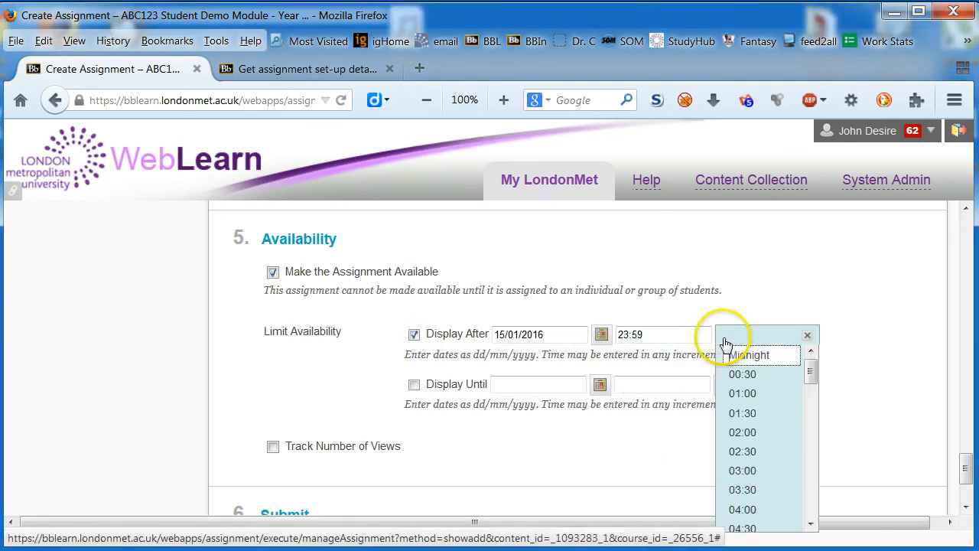
scroll(780, 431, down, 10)
click(732, 393)
key(BackSpace)
key(BackSpace)
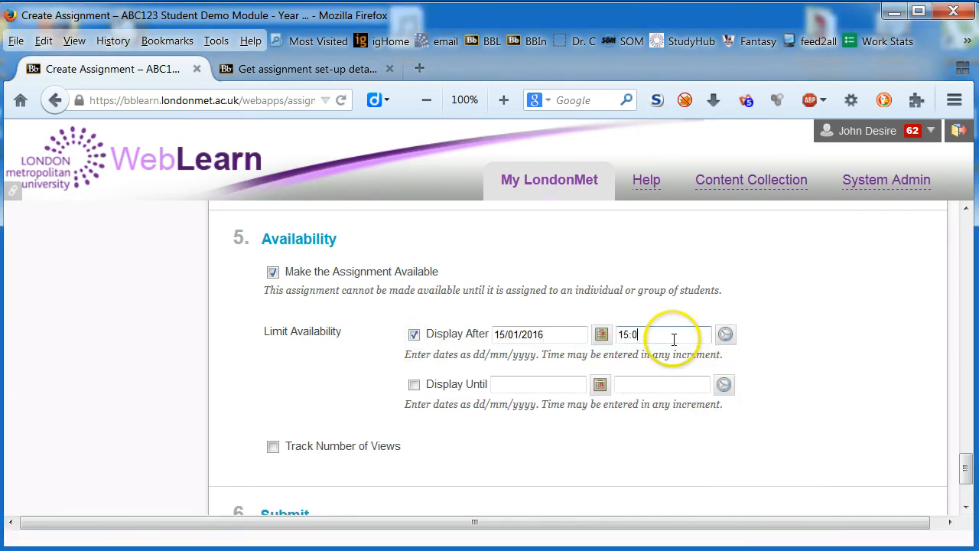
text(15)
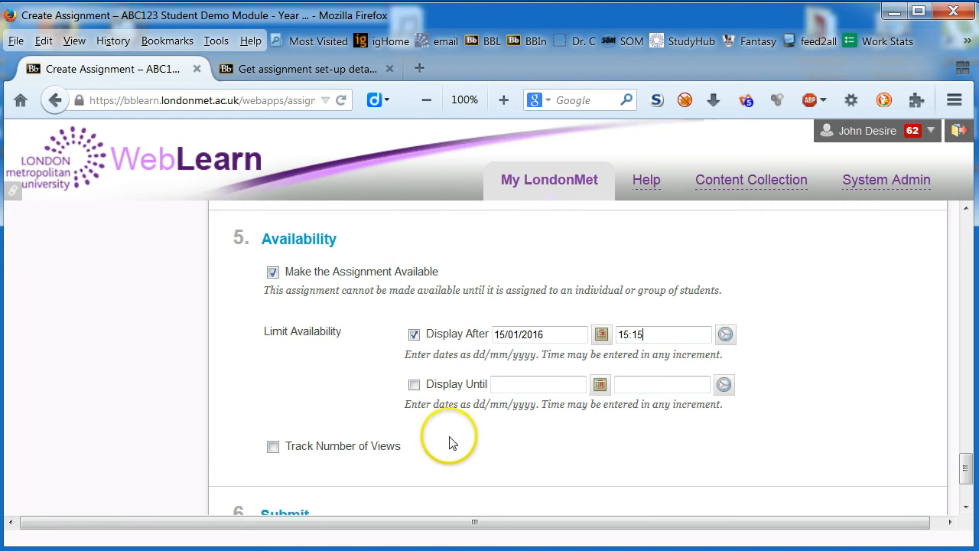
click(601, 335)
click(699, 393)
- Set the Display Until date of the assignment's availability to 15/01/2016
click(601, 384)
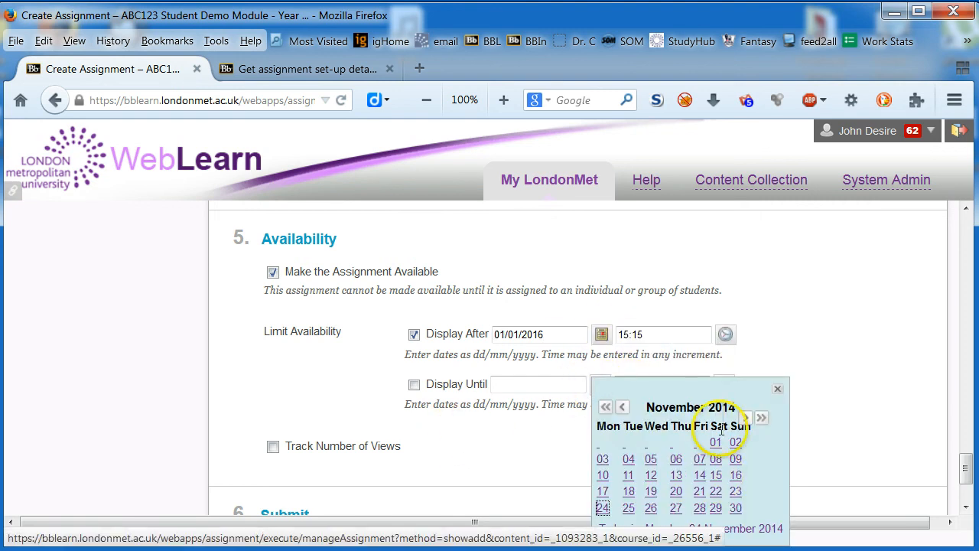
click(762, 418)
click(745, 418)
click(746, 418)
click(699, 475)
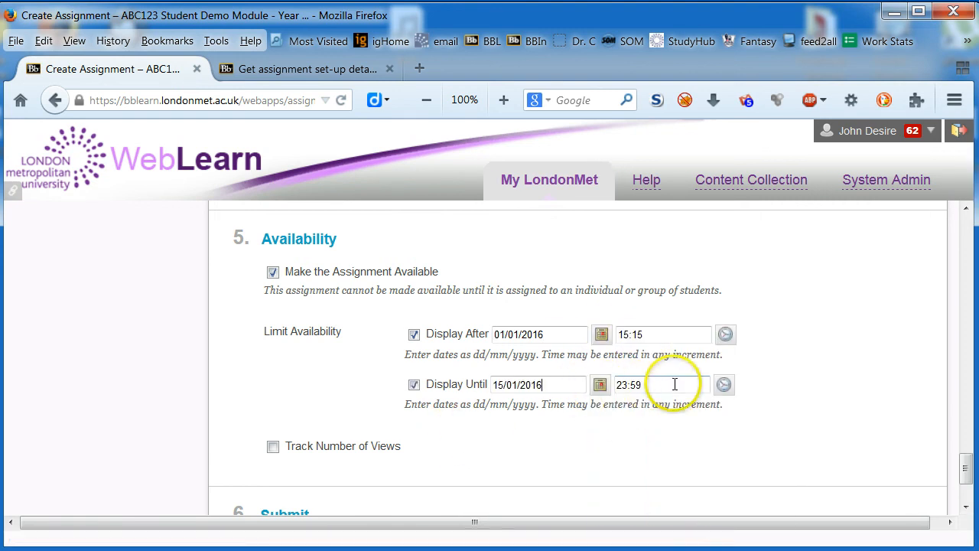
- Set the Display Until time of the assignment's availability to 15:15
click(725, 385)
scroll(811, 367, down, 5)
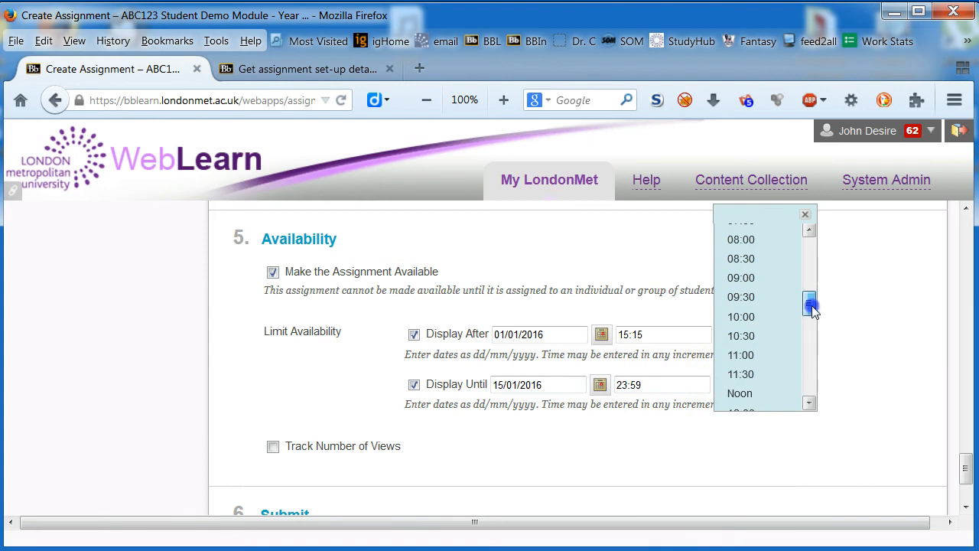
scroll(808, 306, down, 3)
click(726, 359)
click(660, 384)
key(BackSpace)
key(BackSpace)
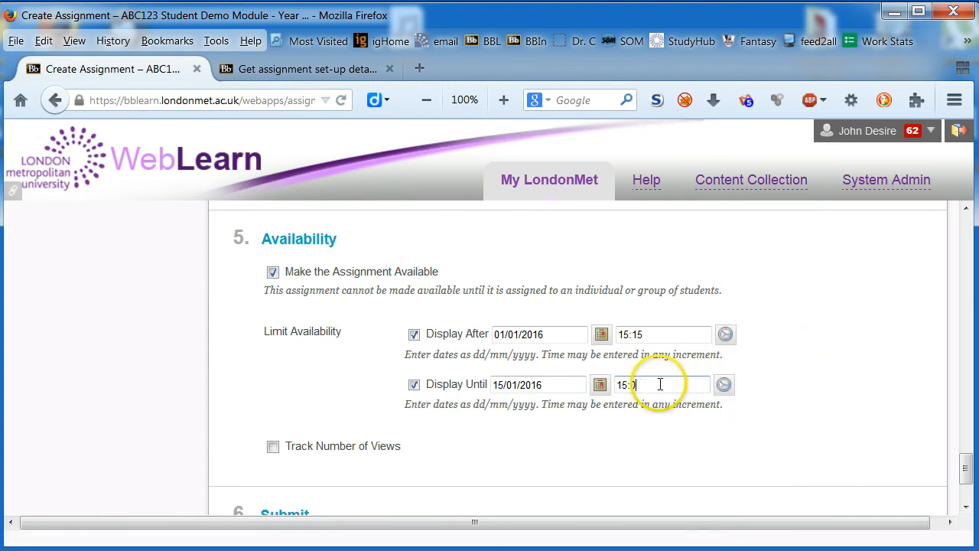
text(15)
click(765, 416)
- Submit the assignment and view the 001 Essay 1500 words entry in the Online Assessment area
scroll(677, 447, down, 3)
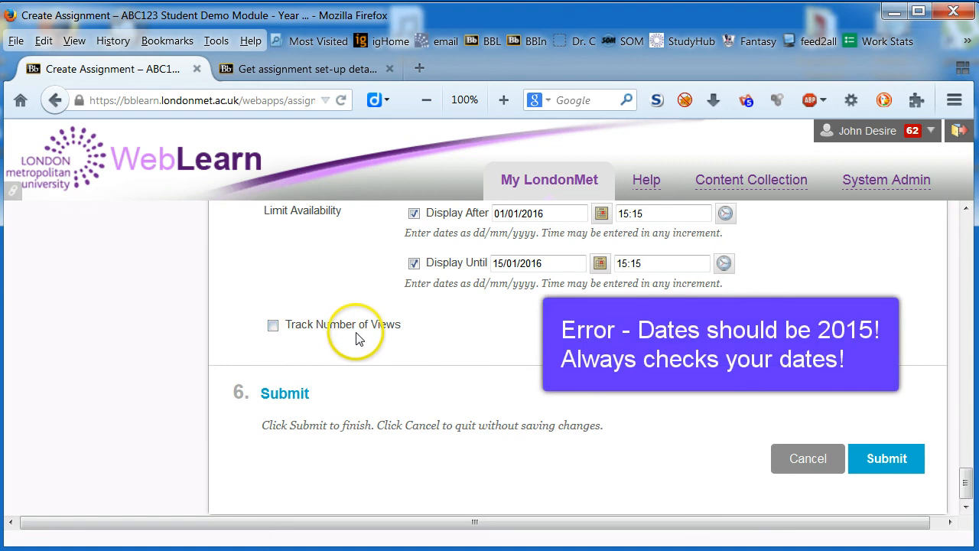
click(892, 461)
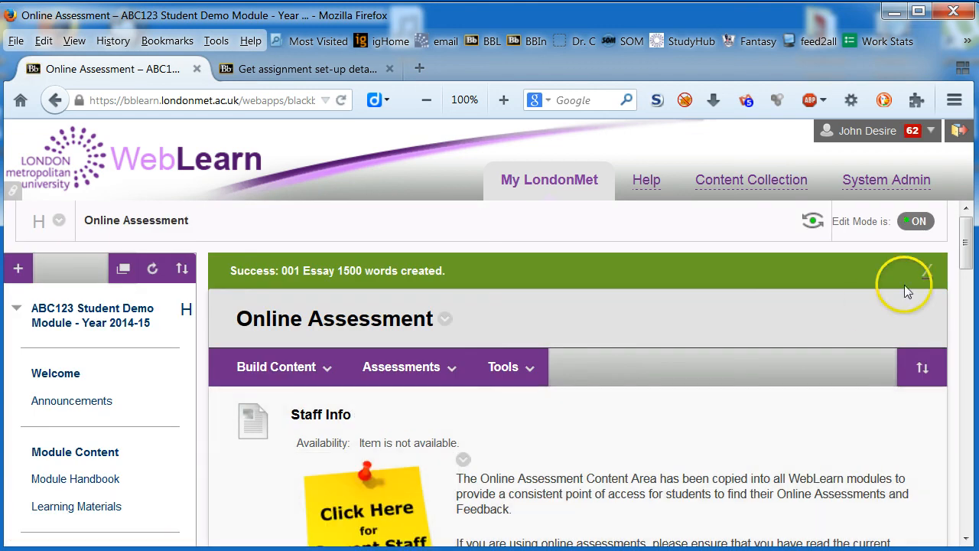
drag(967, 226, 973, 501)
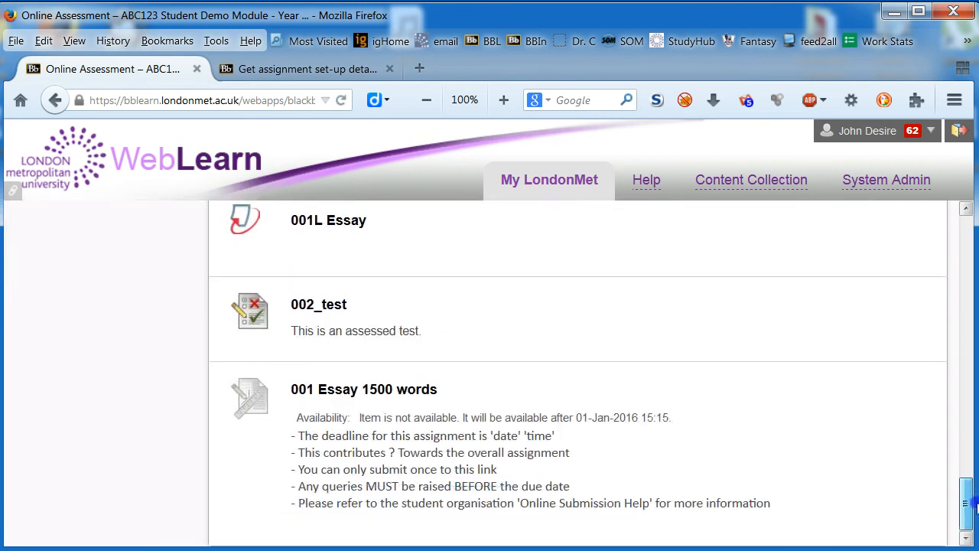